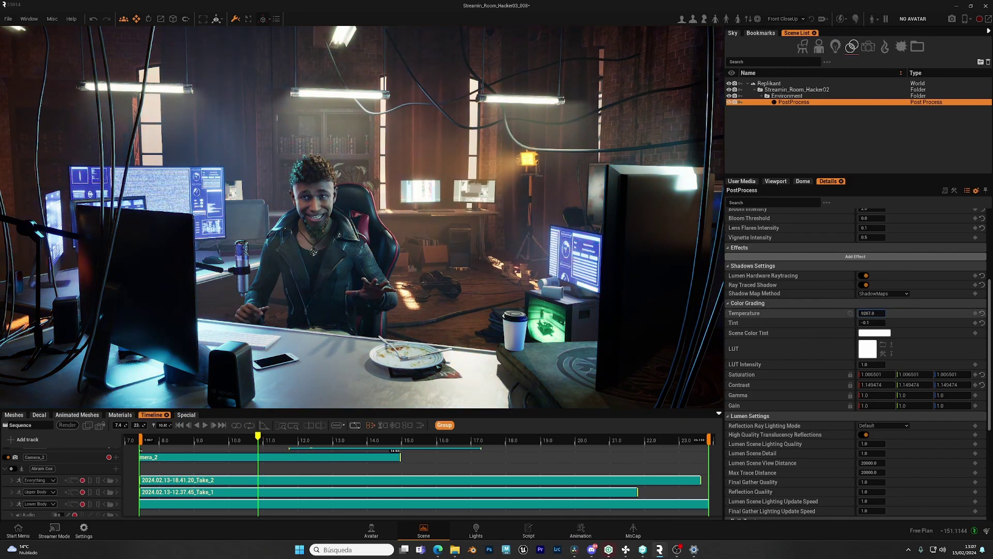
Step: Set the PostProcess color grading tint to 0.2 in the hacker room scene
left_click(874, 323)
type("0.2")
key("Return")
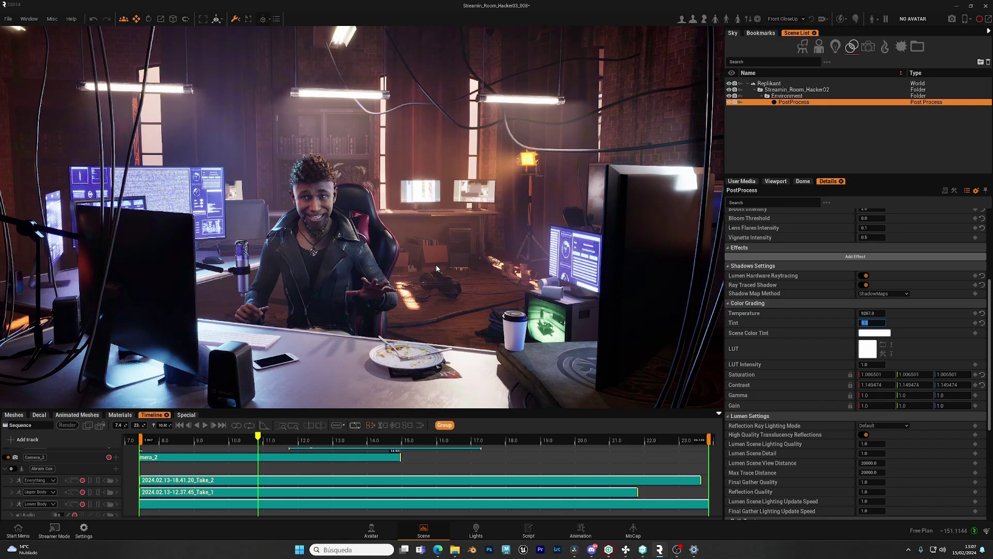
right_click_drag(683, 310, 663, 300)
left_click_drag(724, 322, 718, 323)
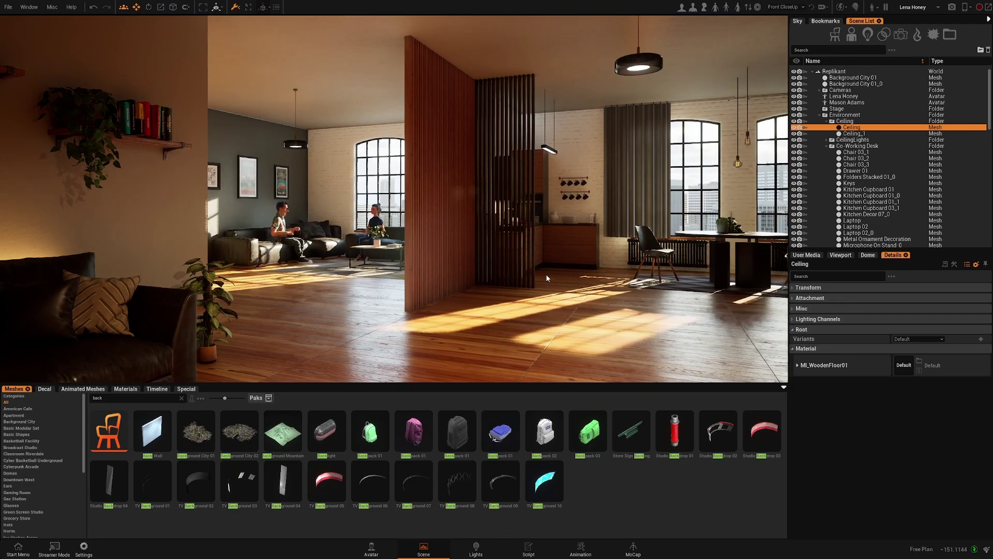
Step: Limit the scene list to post processes, select PostProcess (Light), and look up its asset among the special light assets
left_click(884, 34)
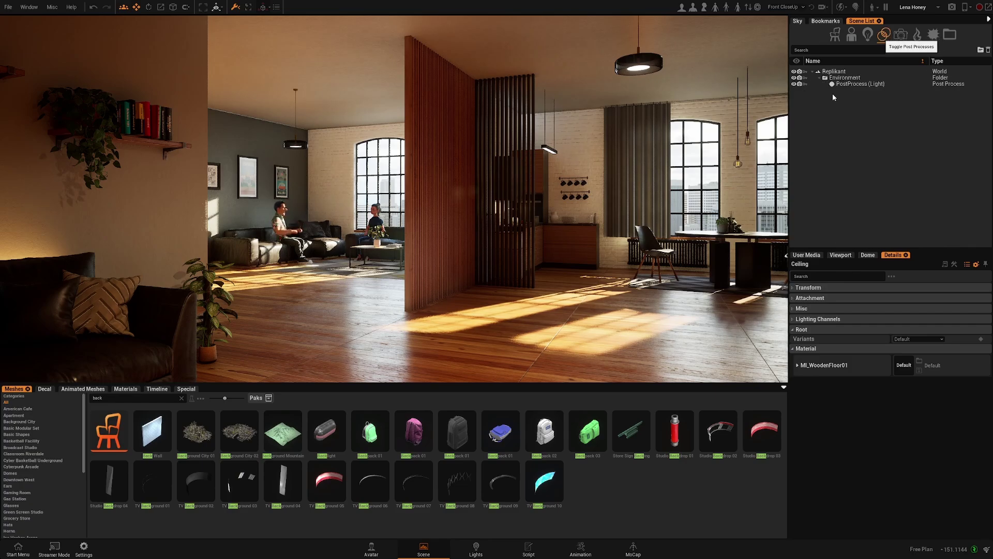
left_click(861, 85)
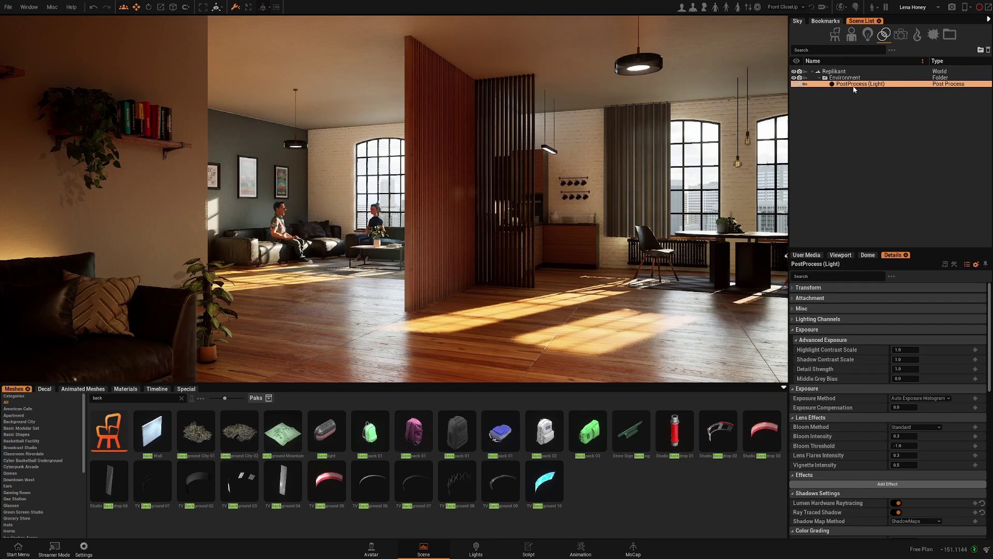
left_click(187, 389)
left_click(228, 430)
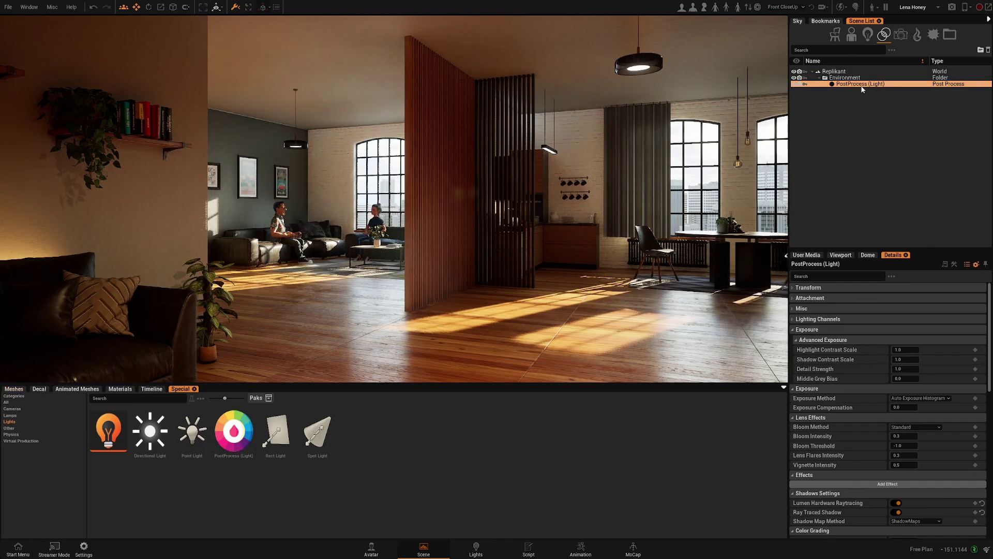
left_click(13, 389)
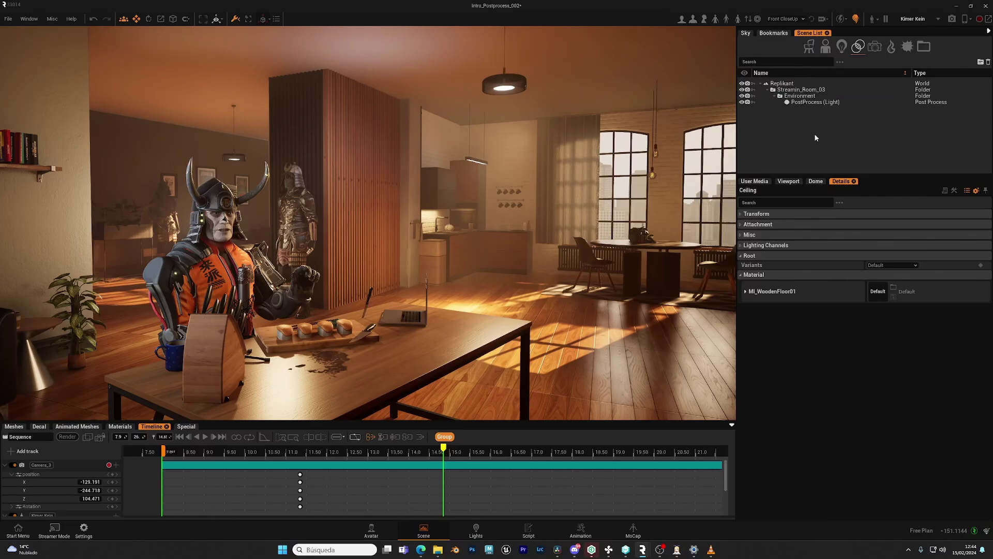
Step: Select PostProcess (Light) in the Intro_Postprocess_002 scene and try exposure compensation values of -2.0 and -1.0
left_click(814, 103)
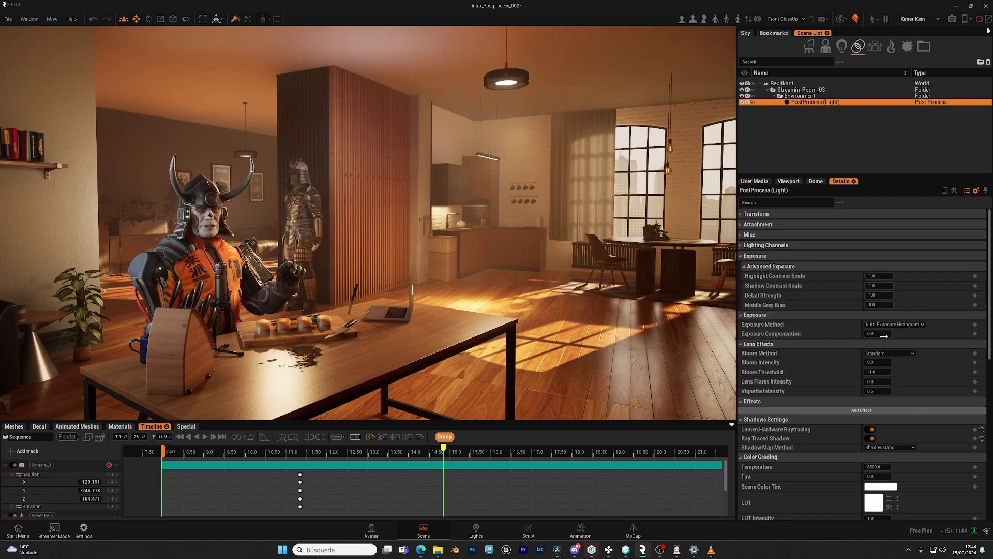
right_click_drag(578, 295, 662, 295)
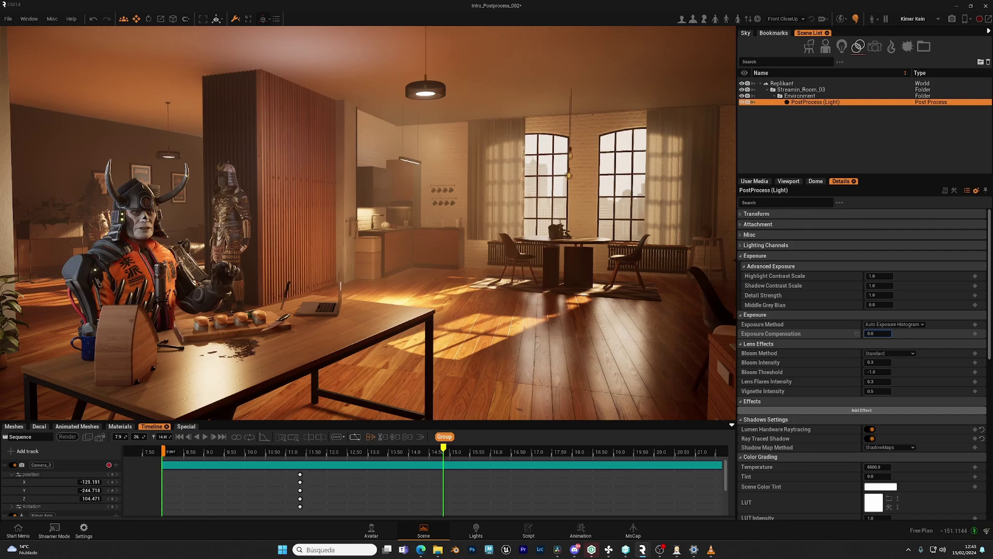
left_click_drag(877, 333, 864, 333)
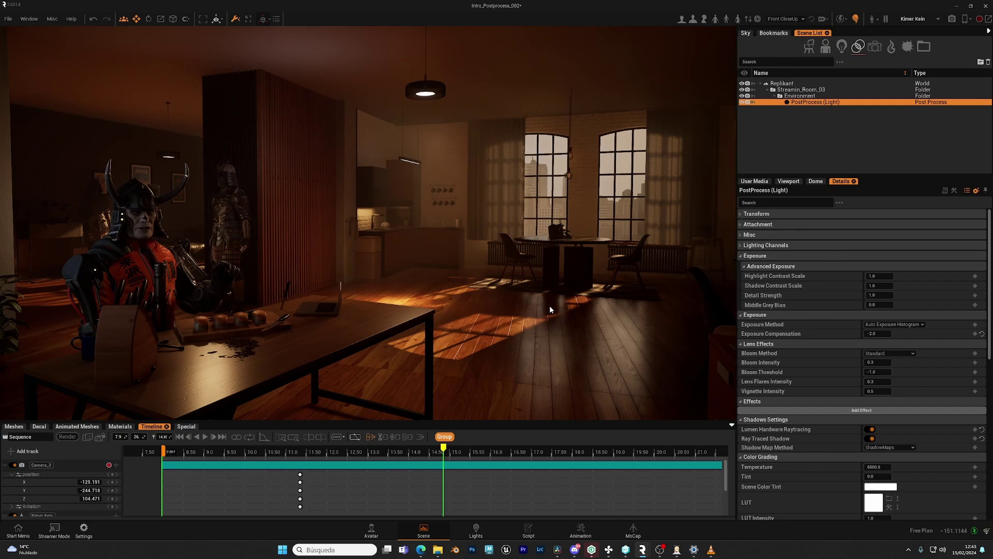
left_click(878, 334)
type("-1")
key("Return")
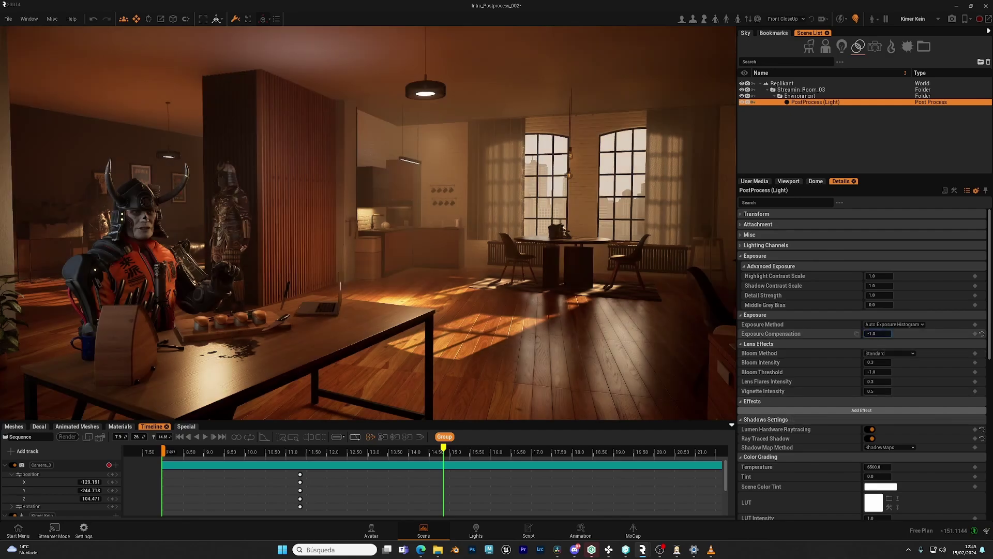
Step: Set the exposure compensation to 0.0 and save the scene
right_click_drag(563, 278, 509, 263)
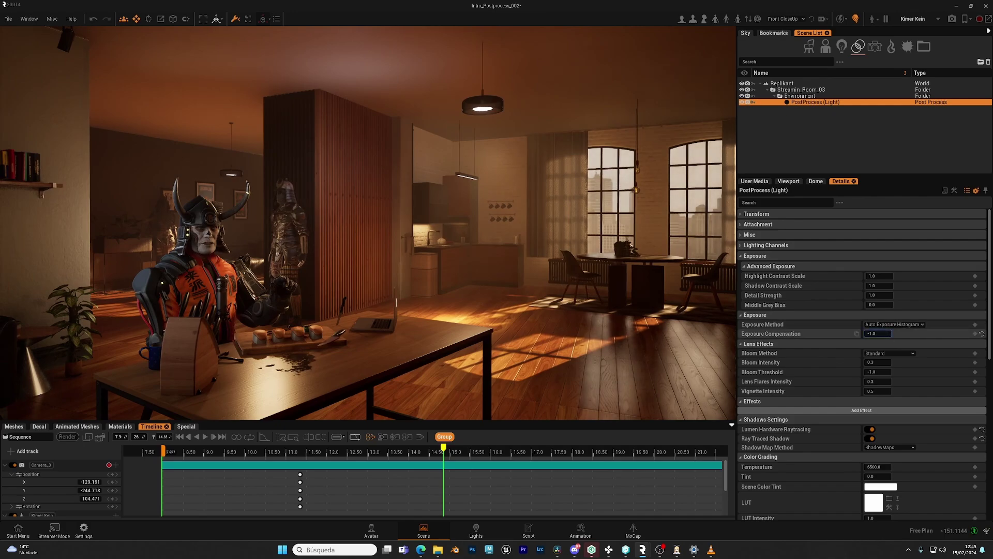
type("0")
key("Return")
right_click_drag(496, 308, 458, 329)
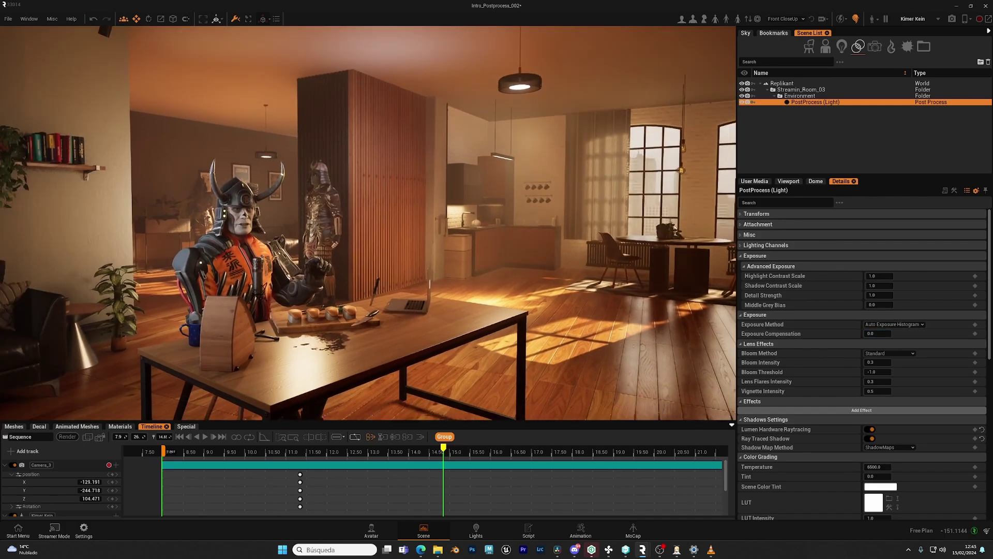
right_click_drag(464, 240, 530, 239)
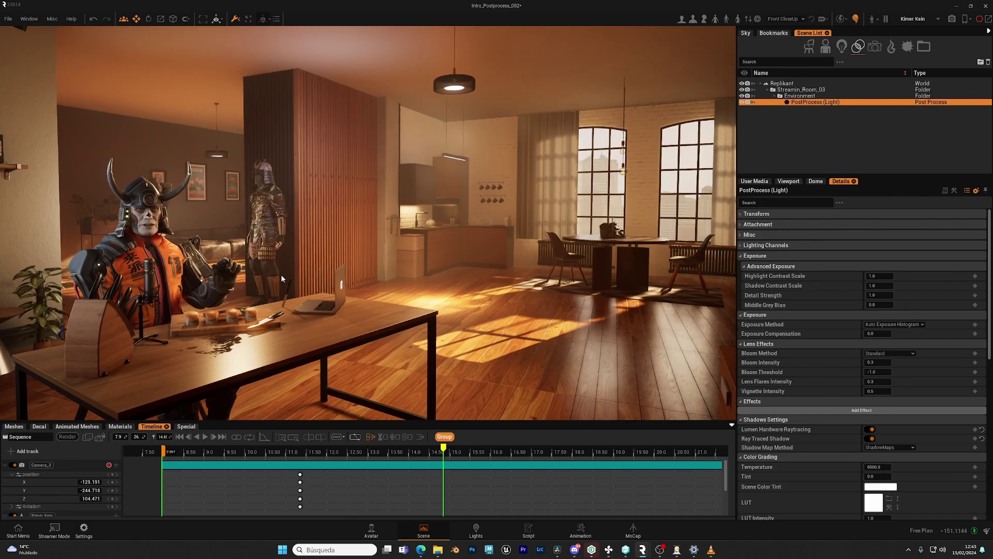
key("ctrl+s")
right_click_drag(368, 223, 343, 210)
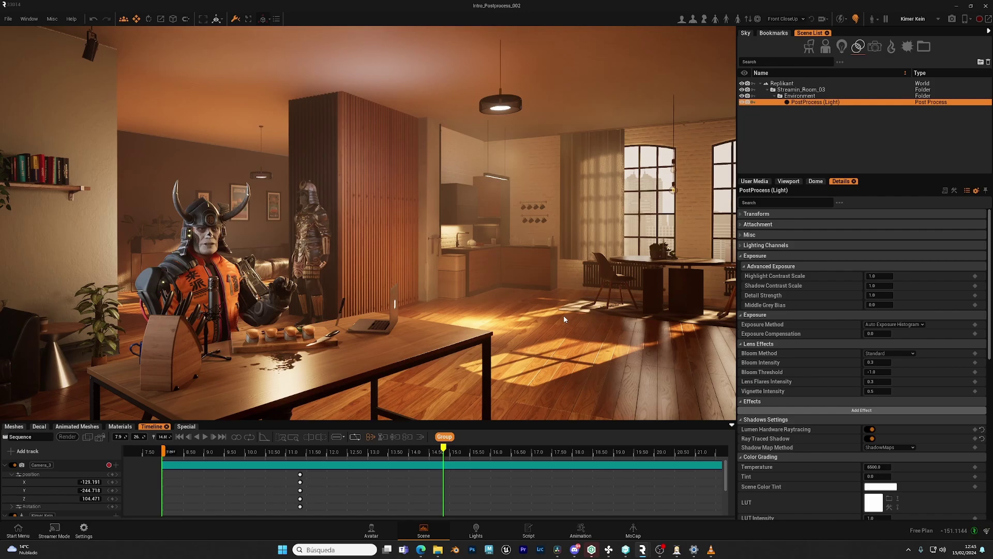
Step: Try a Highlight Contrast Scale of 0.0 and then set it to 0.7
right_click_drag(563, 315, 606, 312)
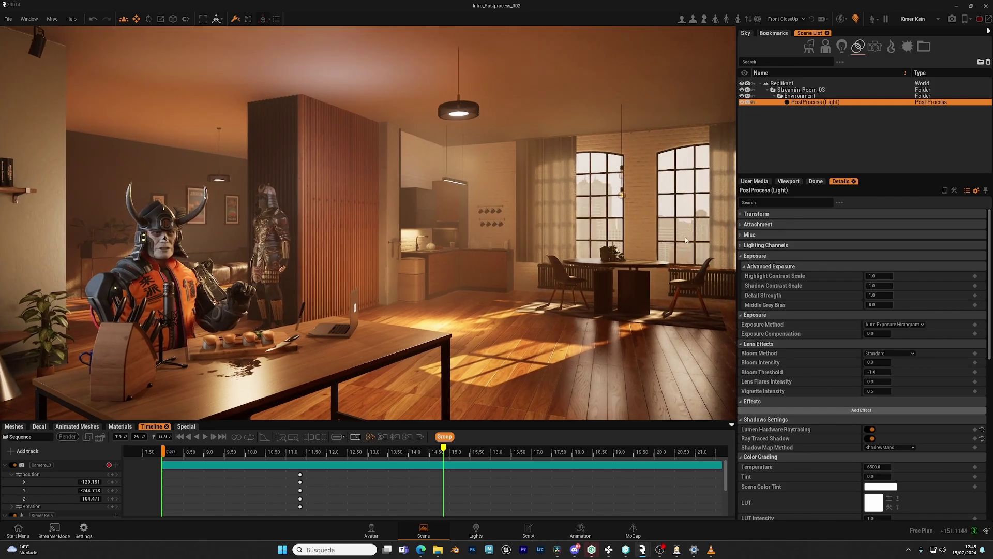
right_click_drag(213, 174, 202, 189)
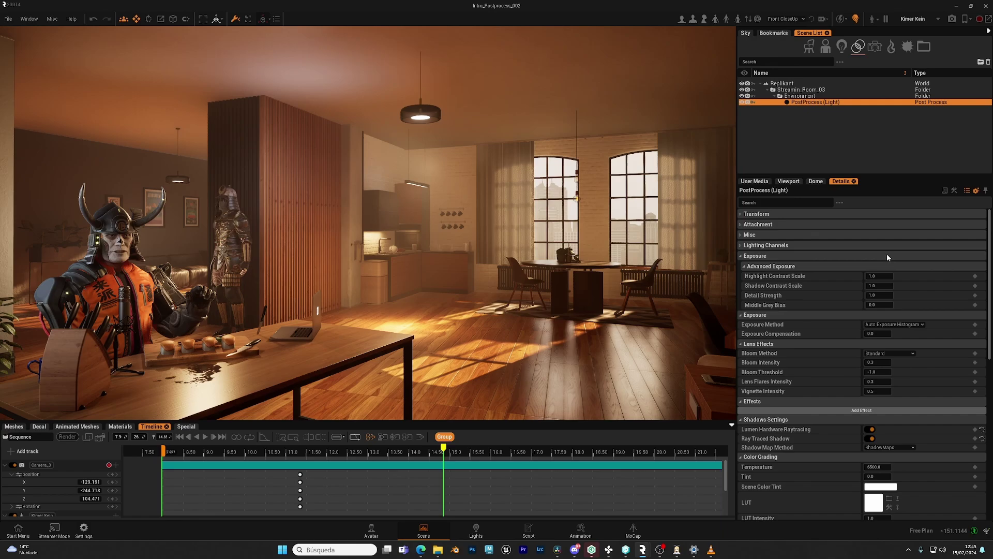
left_click_drag(882, 276, 843, 276)
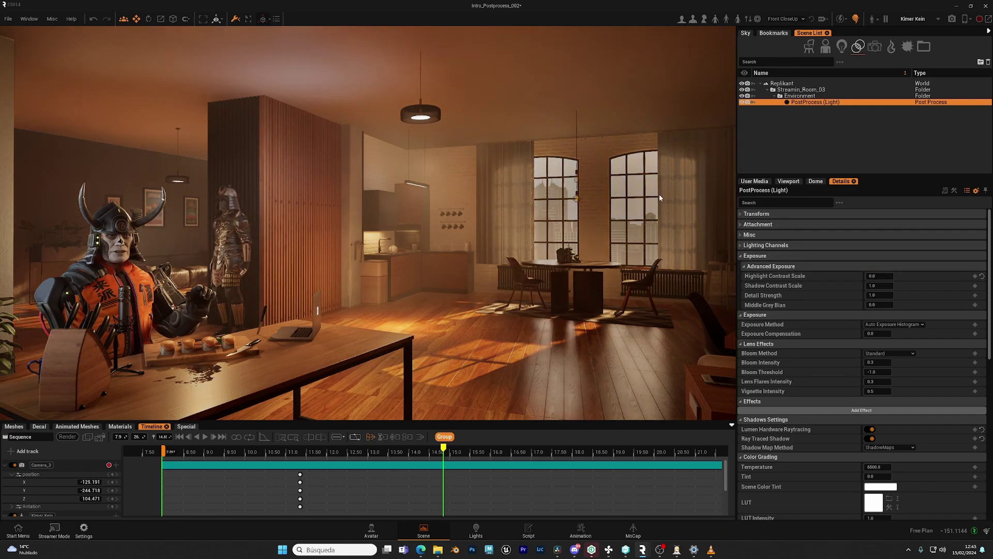
mouse_move(875, 276)
left_mouse_down()
mouse_move(914, 277)
mouse_move(894, 276)
left_mouse_up()
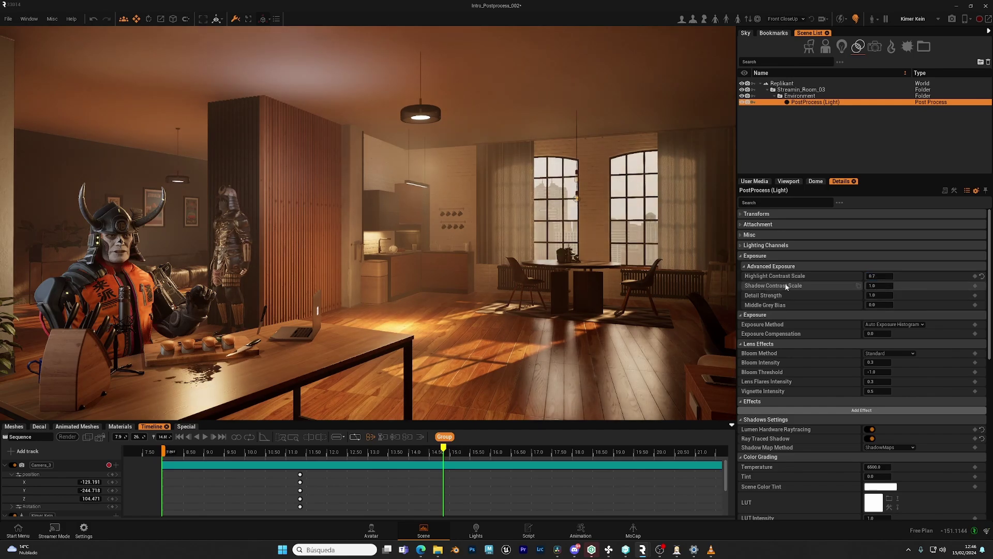
right_click_drag(548, 269, 552, 271)
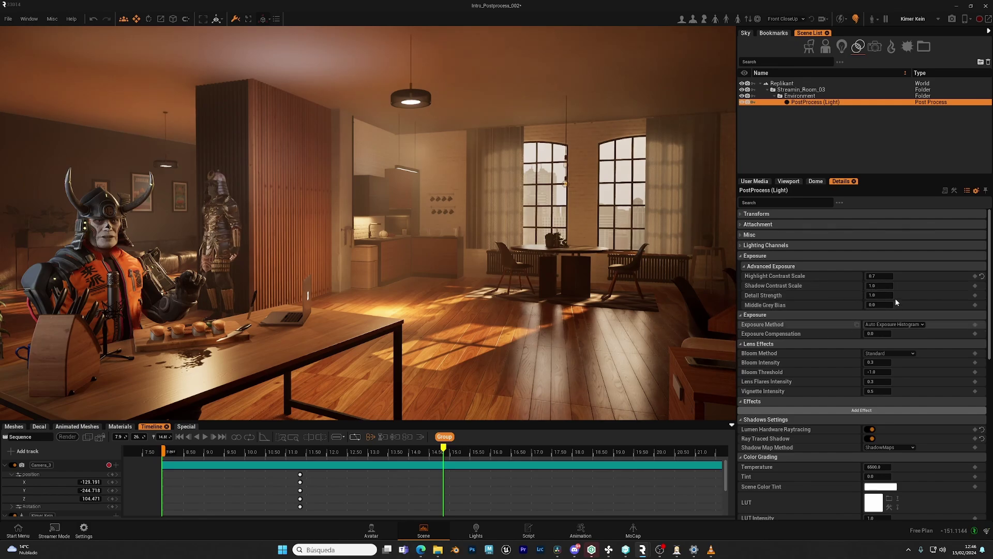
Step: Set the Shadow Contrast Scale to 0.6 and inspect the shadows around the desk and turntable
left_click_drag(880, 285, 870, 285)
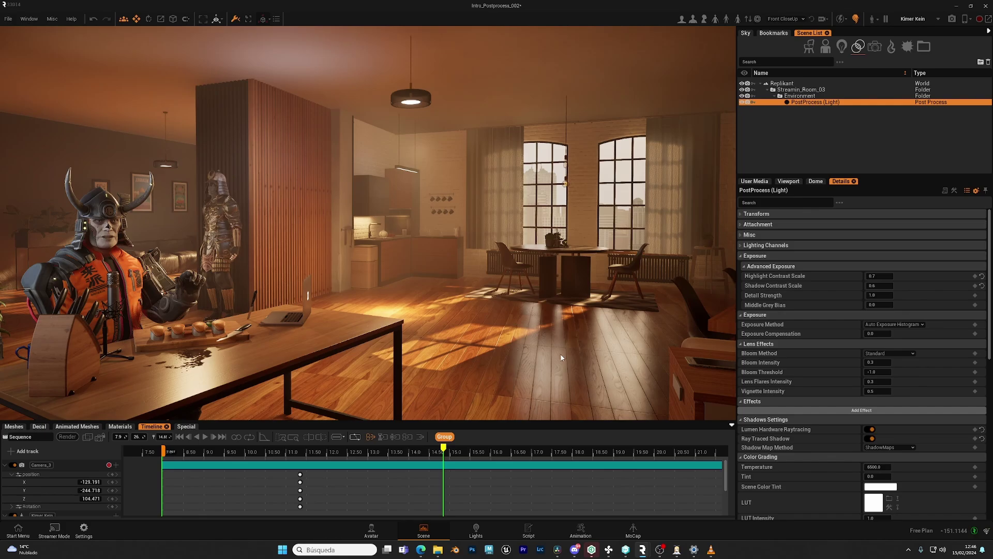
right_click_drag(569, 376, 331, 388)
right_click_drag(424, 377, 444, 289)
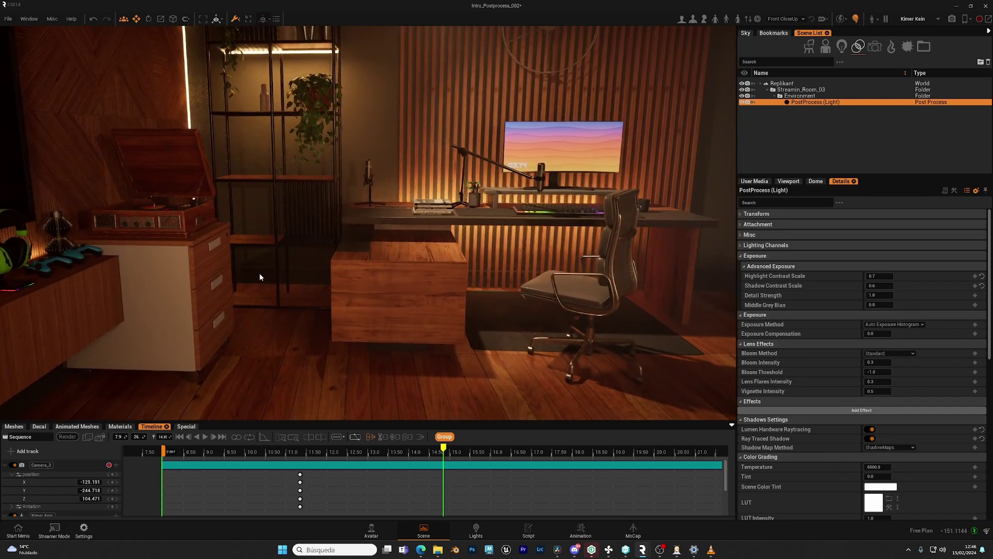
right_click_drag(313, 296, 289, 298)
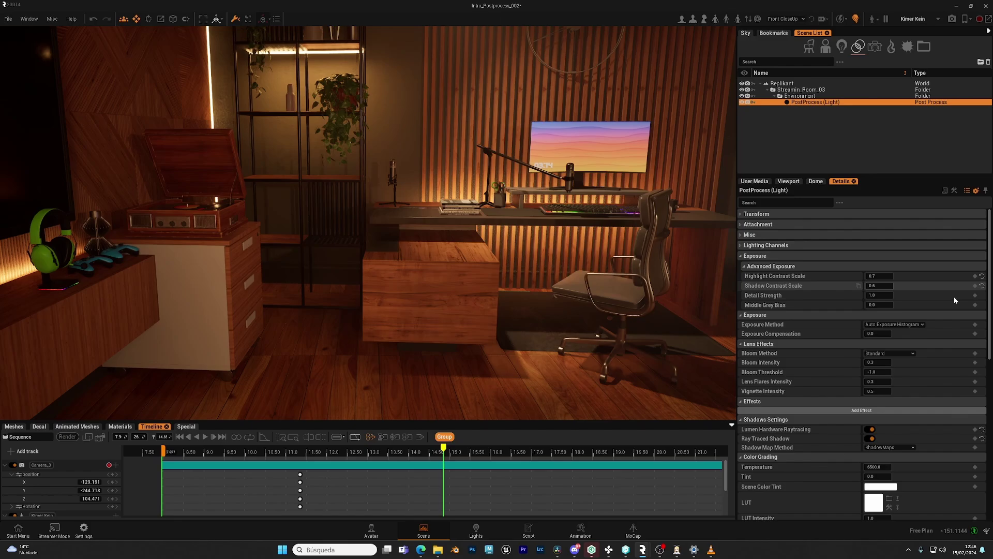
Step: Reset the Shadow Contrast Scale and Highlight Contrast Scale to their defaults and return to the character at the table
left_click(982, 285)
left_click(981, 275)
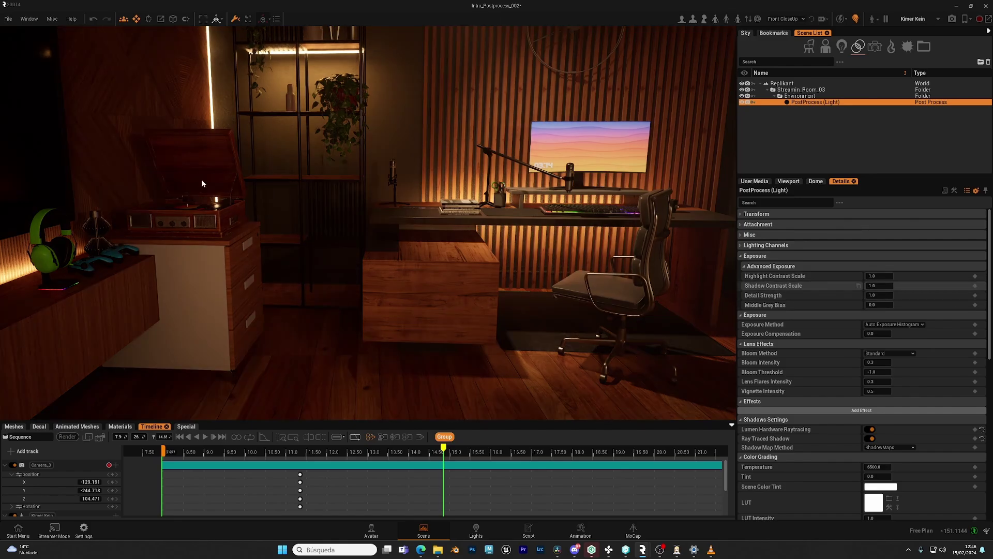
right_click_drag(362, 248, 621, 230)
right_click_drag(369, 222, 528, 227)
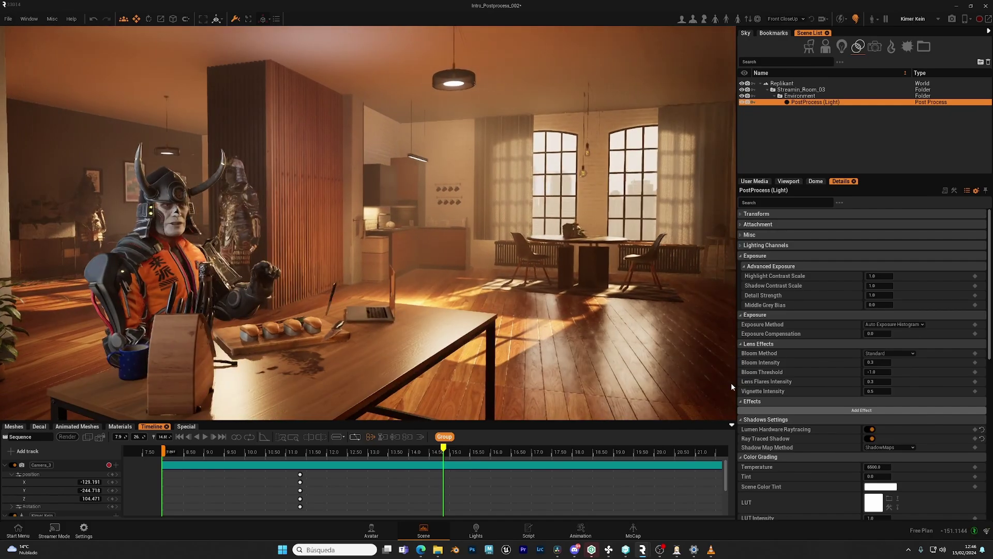
Step: Try a Detail Strength of 2.0 and reset it to its default
left_click_drag(879, 295, 892, 296)
key("Return")
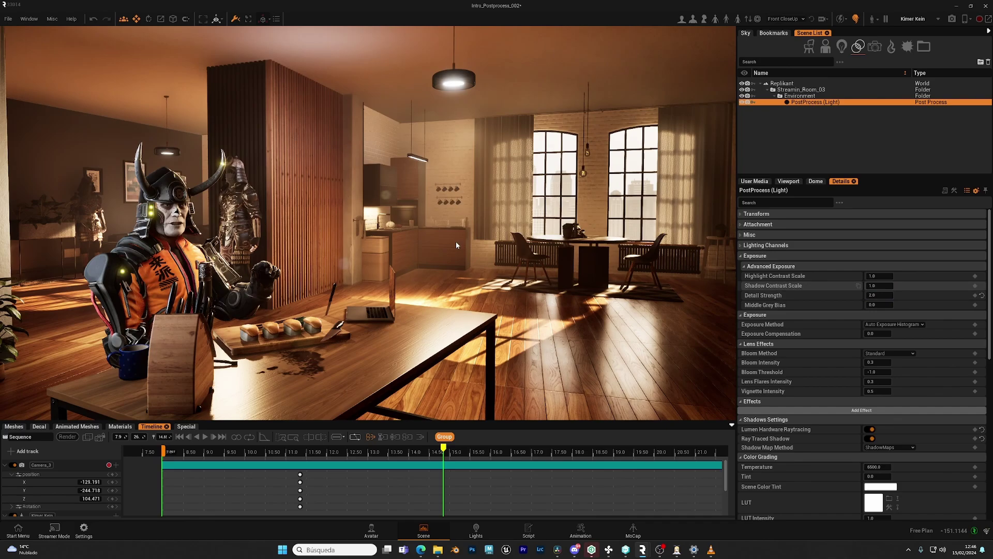
right_click_drag(466, 229, 450, 227)
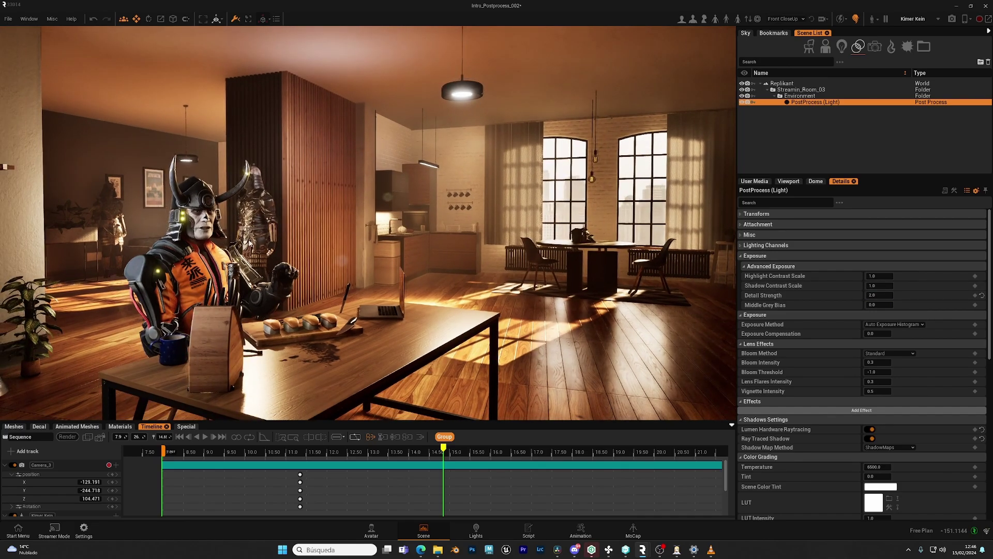
left_click(980, 296)
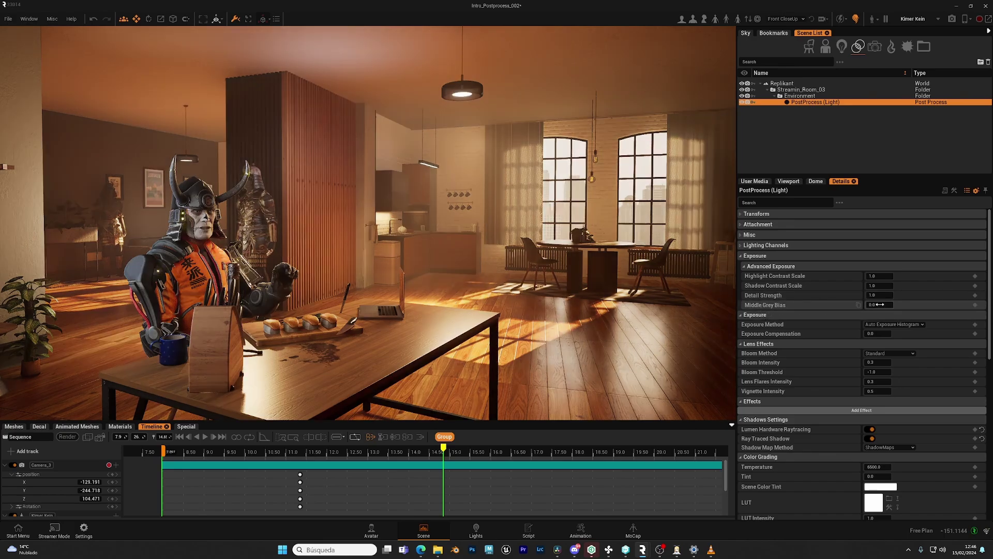
Step: Set the Highlight Contrast Scale to 0.7 and the Shadow Contrast Scale to 0.5, and raise the Middle Grey Bias to 0.2
mouse_move(880, 286)
left_mouse_down()
mouse_move(859, 285)
mouse_move(868, 276)
left_mouse_up()
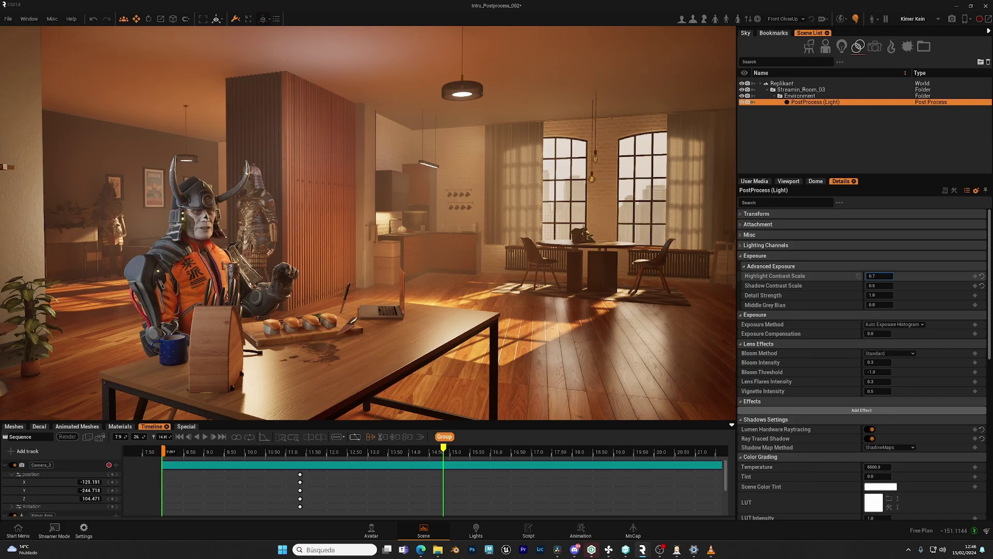
left_click(878, 305)
type("0.7")
key("Return")
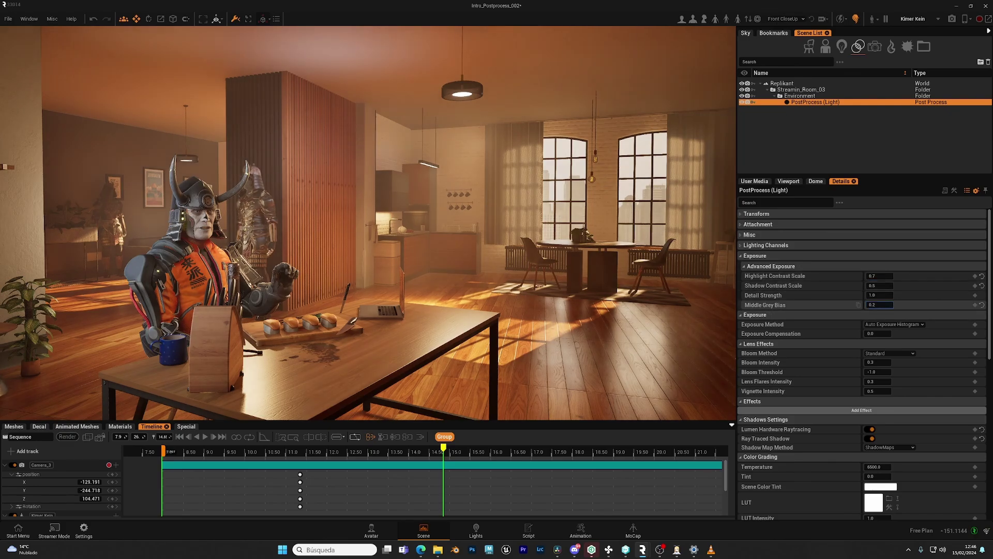
Step: Try Middle Grey Bias values of -1.0, 0.1 and -0.8
left_click_drag(879, 304, 853, 305)
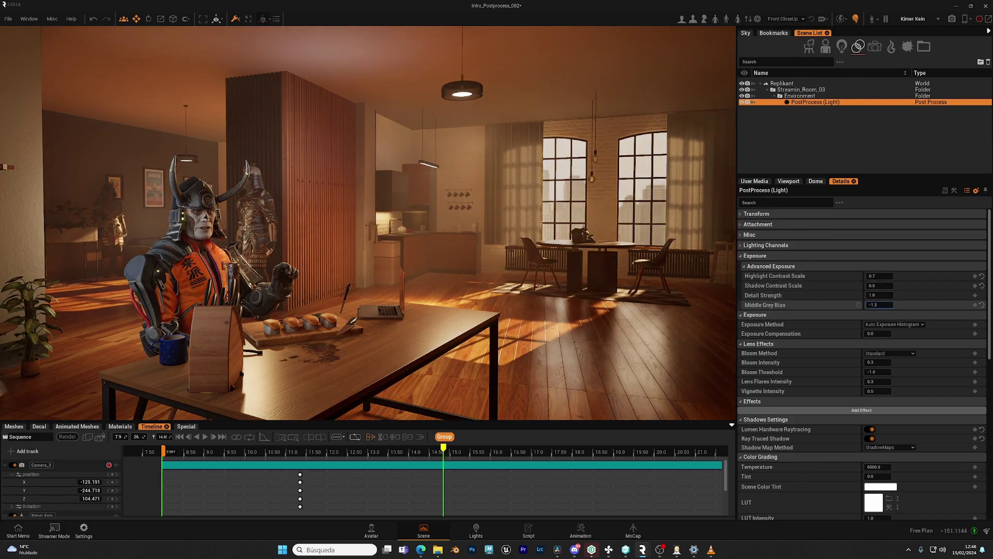
type("-0.4")
key("Return")
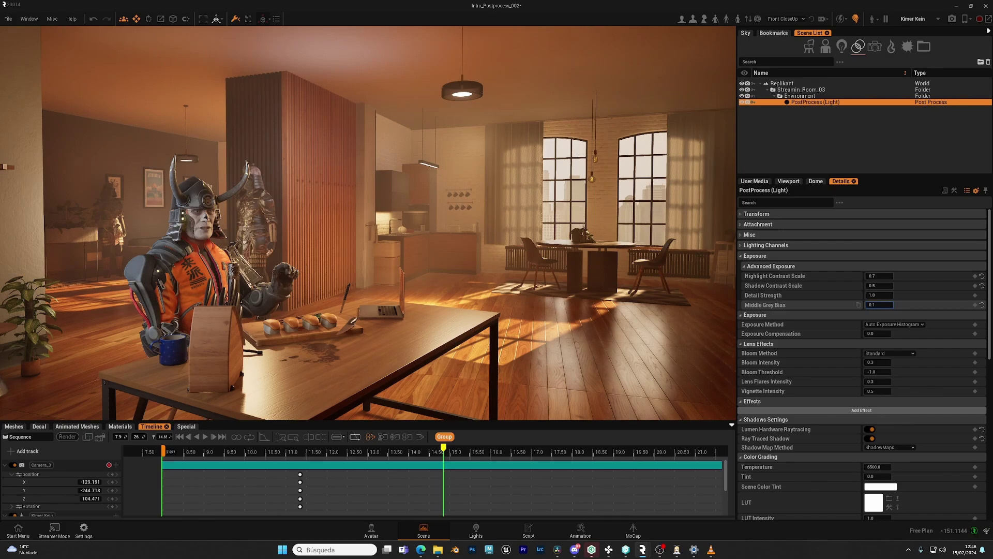
type("-0.8")
key("Return")
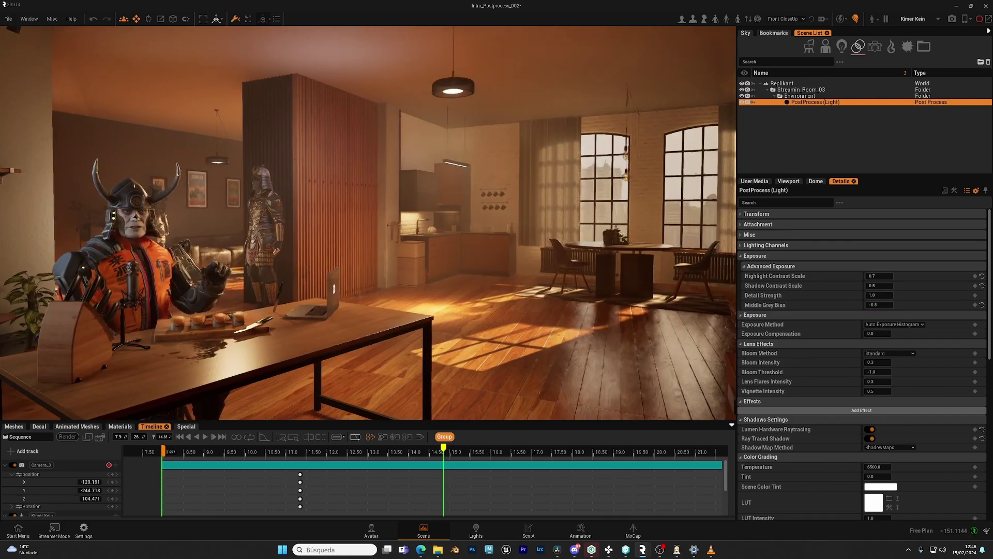
Step: Try Middle Grey Bias values of -0.4 and -1.6 on the room
left_click_drag(590, 267, 608, 267, "alt")
left_click(878, 304)
type("-1.2")
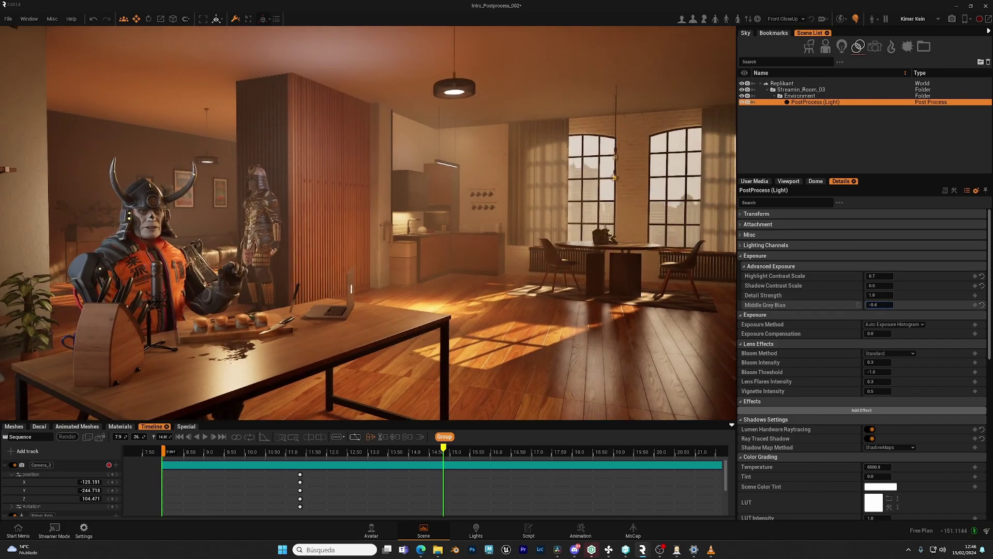
key("Return")
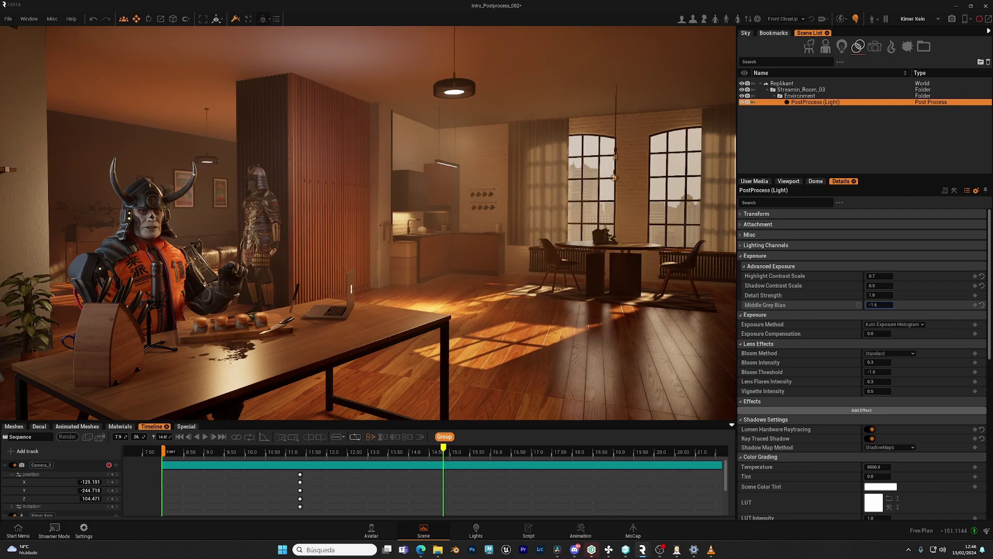
key("Return")
Step: Reset the Middle Grey Bias and the Shadow Contrast Scale to their defaults
left_click(981, 304)
left_click(982, 285)
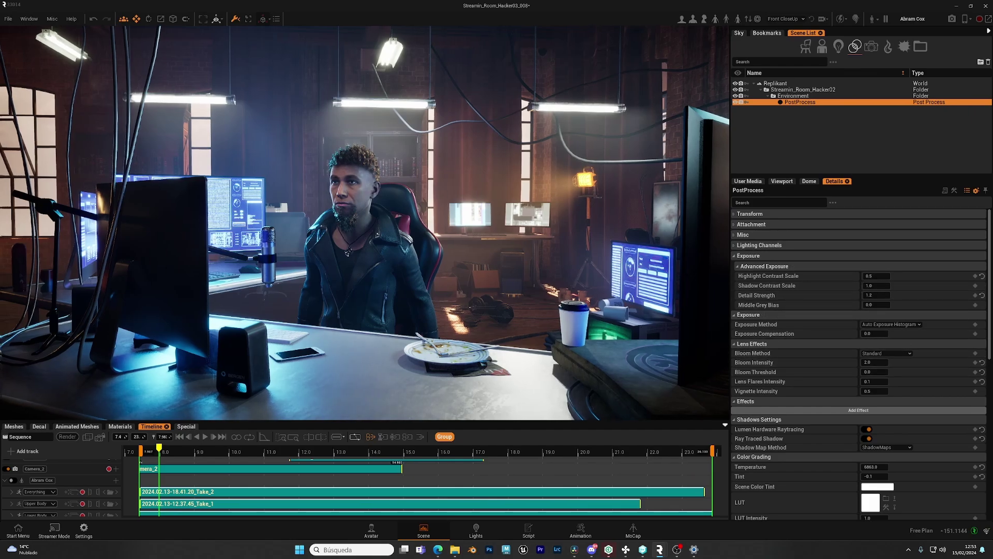
Step: Try a Bloom Intensity of 0.0 on the hacker room, and return it to 2.0
right_click_drag(531, 282, 511, 277)
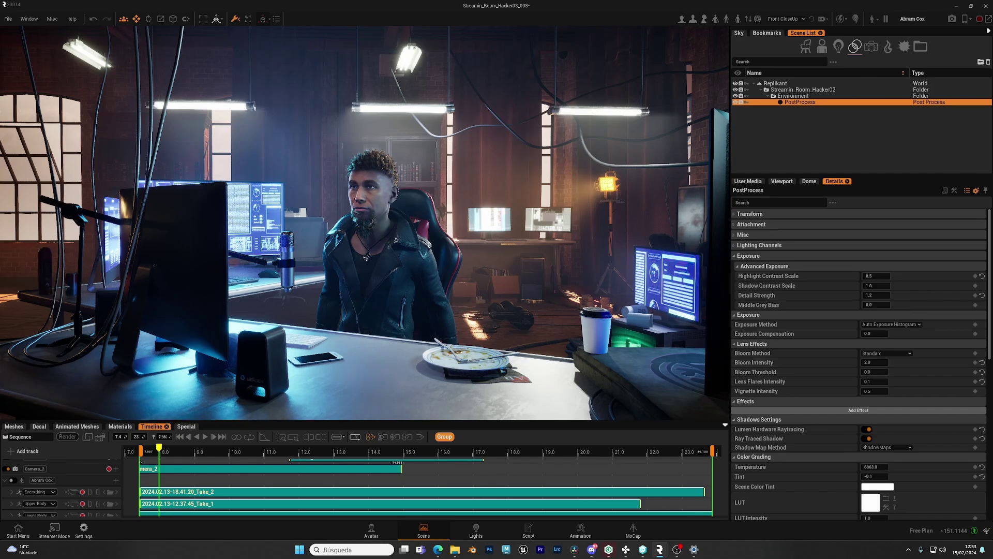
mouse_move(533, 303)
right_mouse_down()
mouse_move(517, 301)
mouse_move(555, 300)
mouse_move(535, 303)
right_mouse_up()
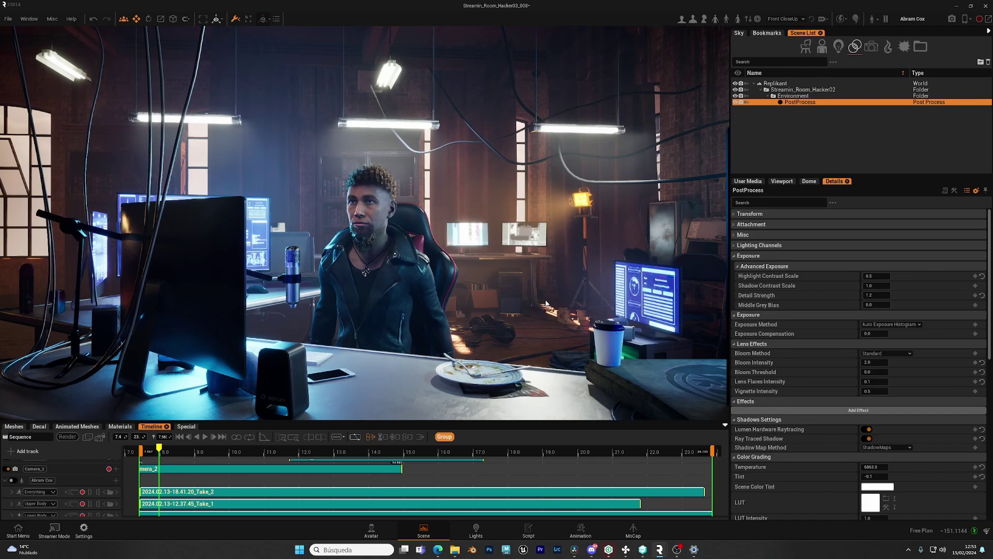
right_click_drag(589, 283, 599, 286)
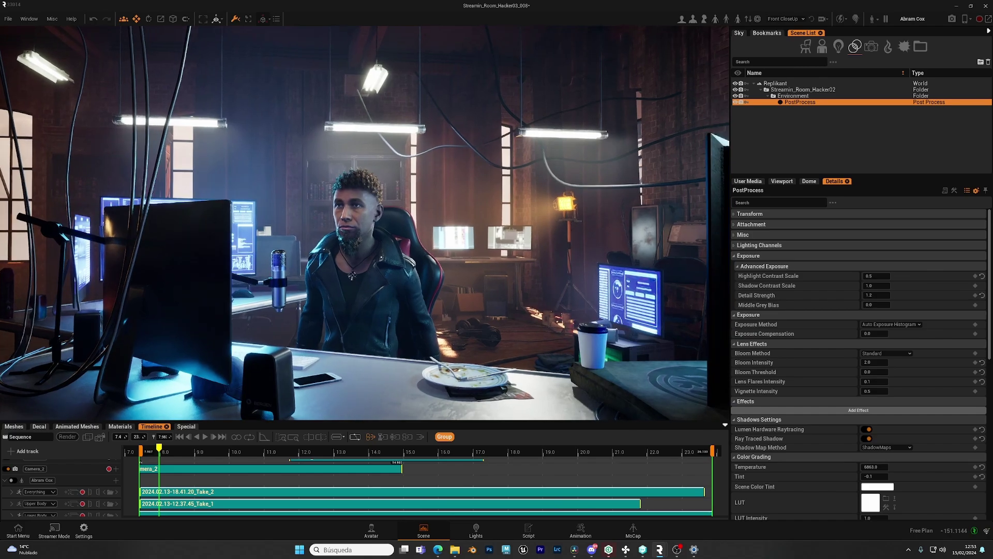
right_click_drag(539, 241, 603, 251)
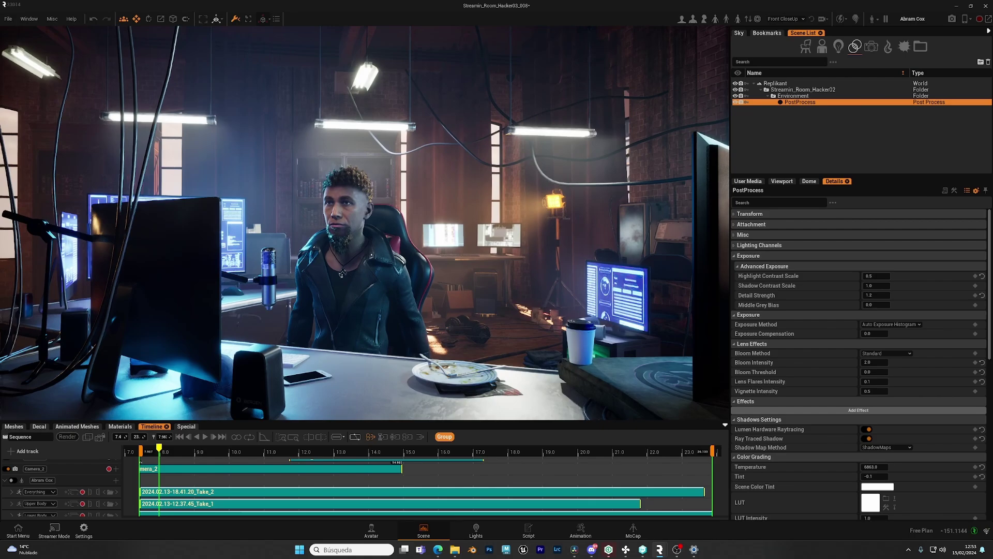
left_click_drag(871, 362, 854, 363)
right_click_drag(539, 129, 528, 130)
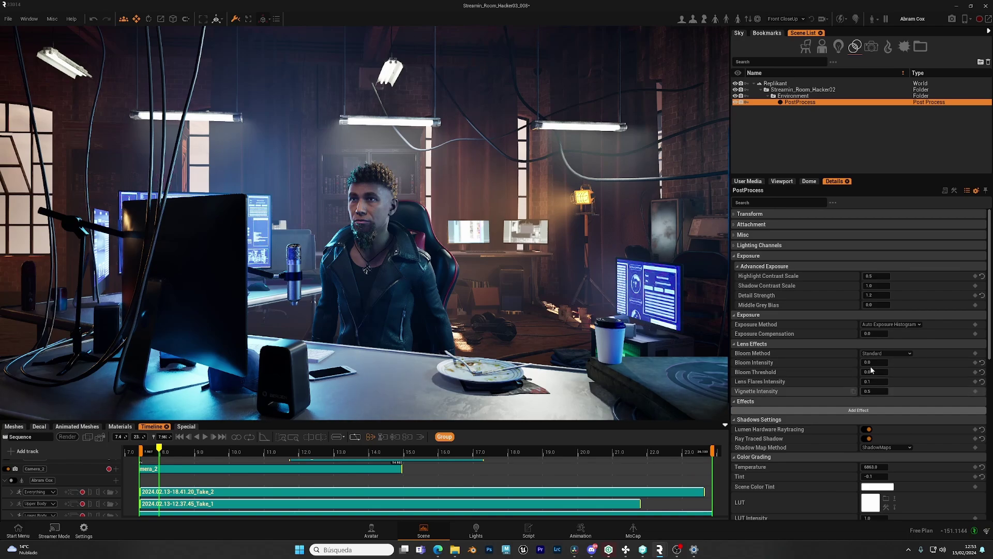
left_click_drag(873, 363, 894, 362)
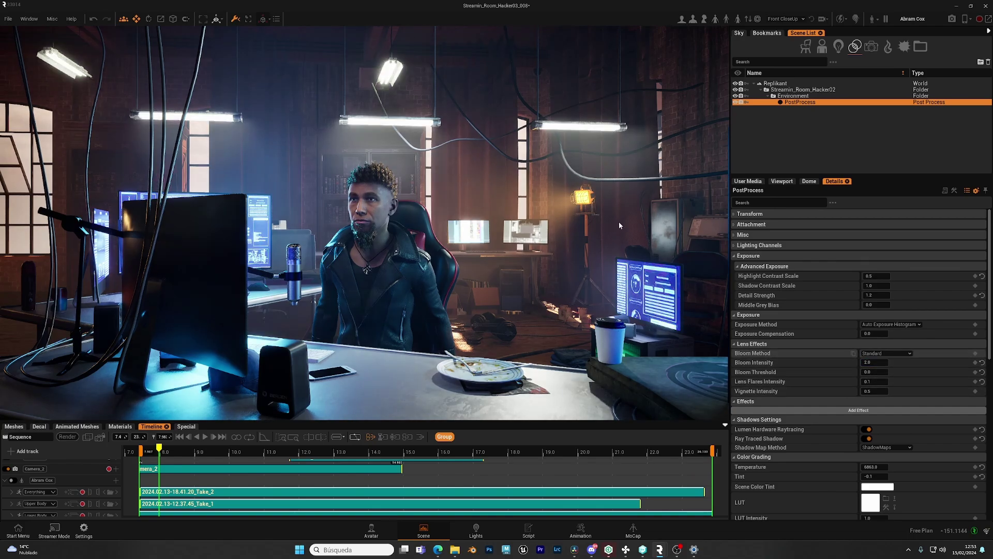
Step: Try the Convolution Bloom Method with a Bloom Intensity of 4.0 and examine the glow around the ceiling lights
right_click_drag(382, 117, 395, 132)
left_click(907, 353)
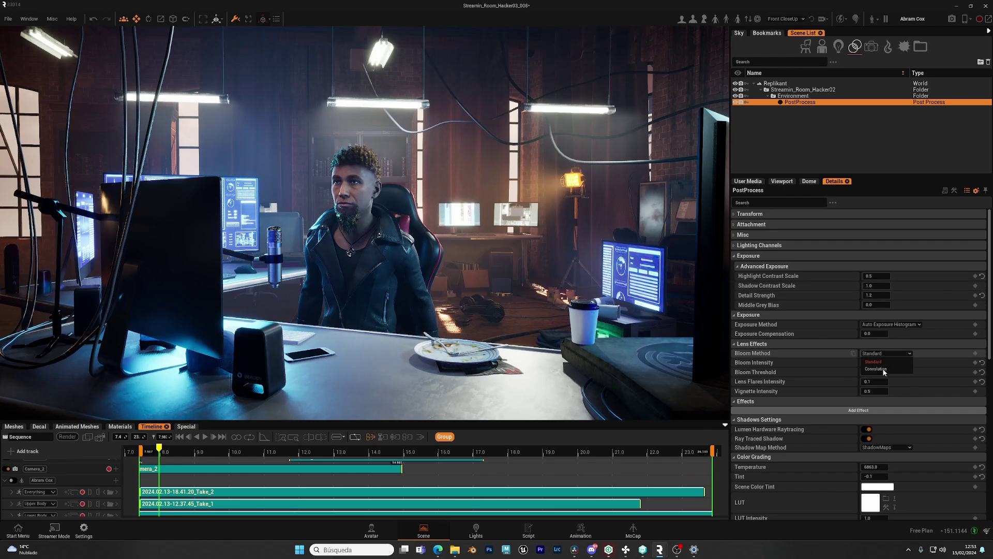
left_click(885, 368)
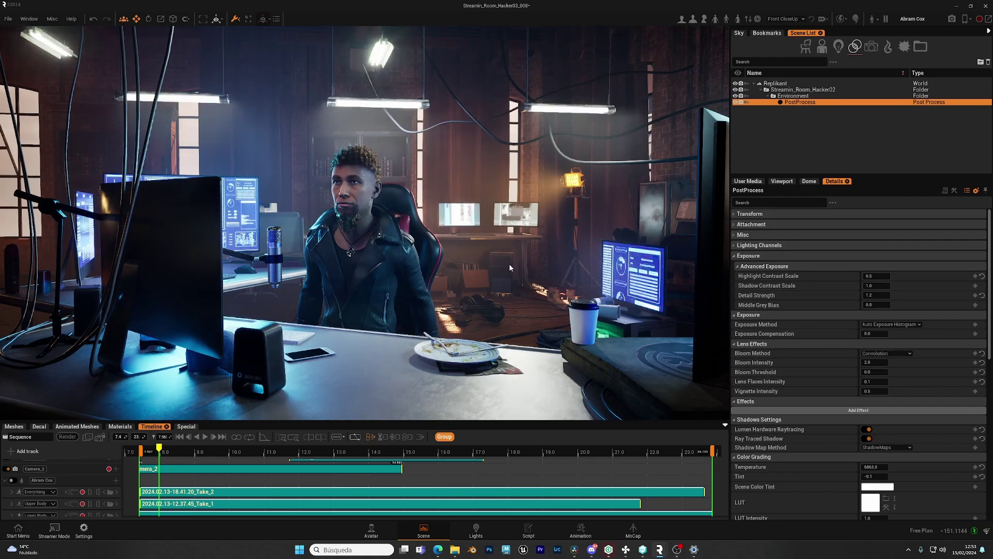
right_click_drag(510, 265, 501, 210)
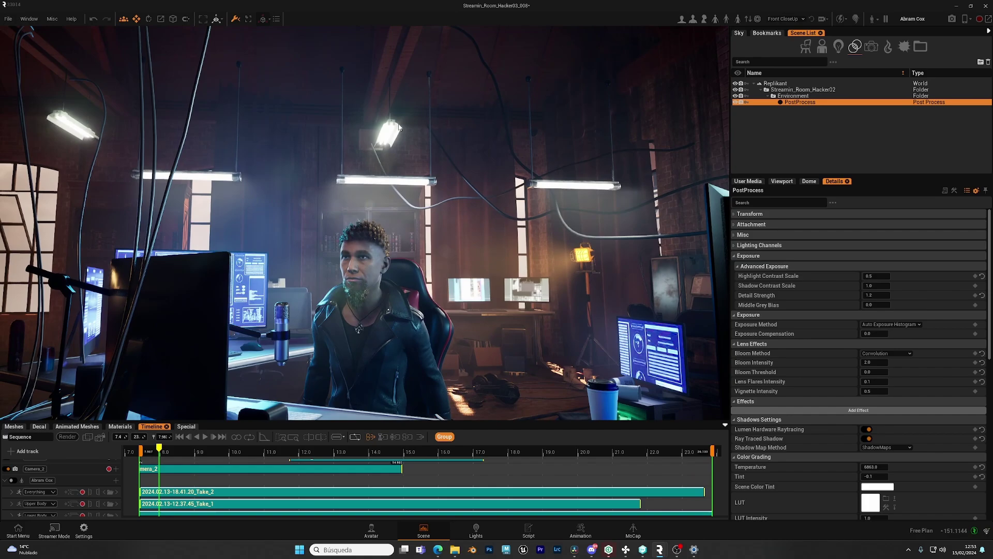
mouse_move(869, 363)
left_mouse_down()
mouse_move(894, 362)
mouse_move(886, 363)
left_mouse_up()
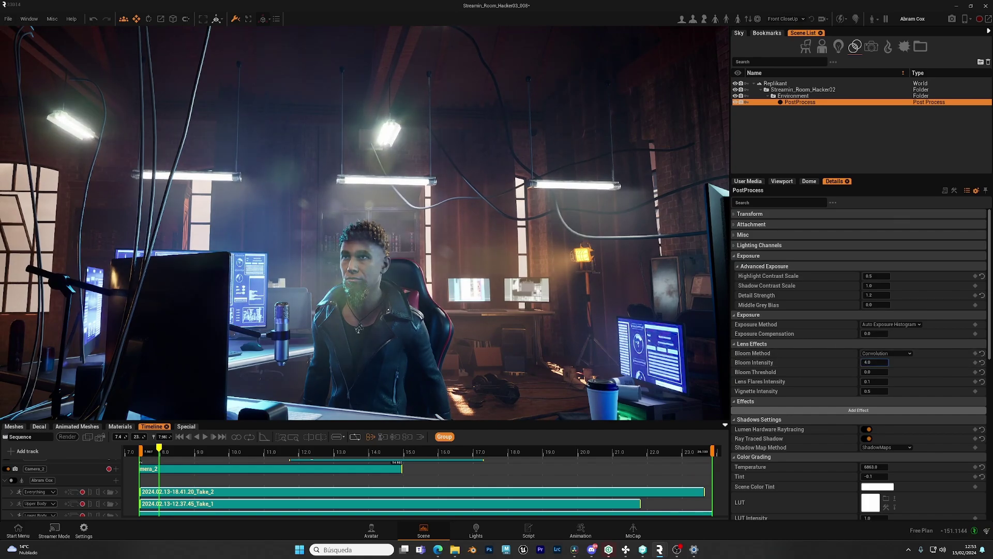
right_click_drag(406, 162, 439, 132)
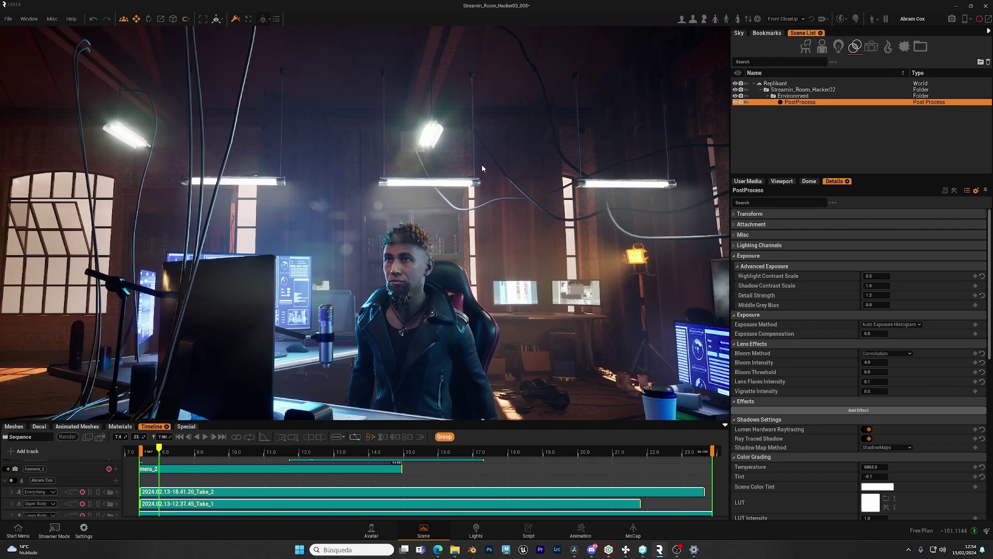
right_click_drag(482, 168, 612, 257)
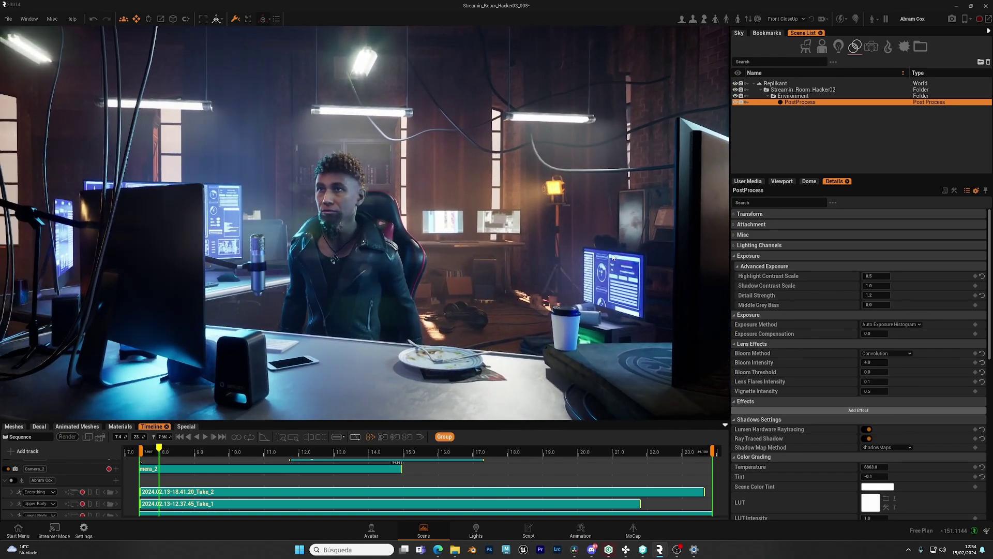
Step: Reset the Bloom Intensity and the Bloom Method to their defaults
left_click(982, 363)
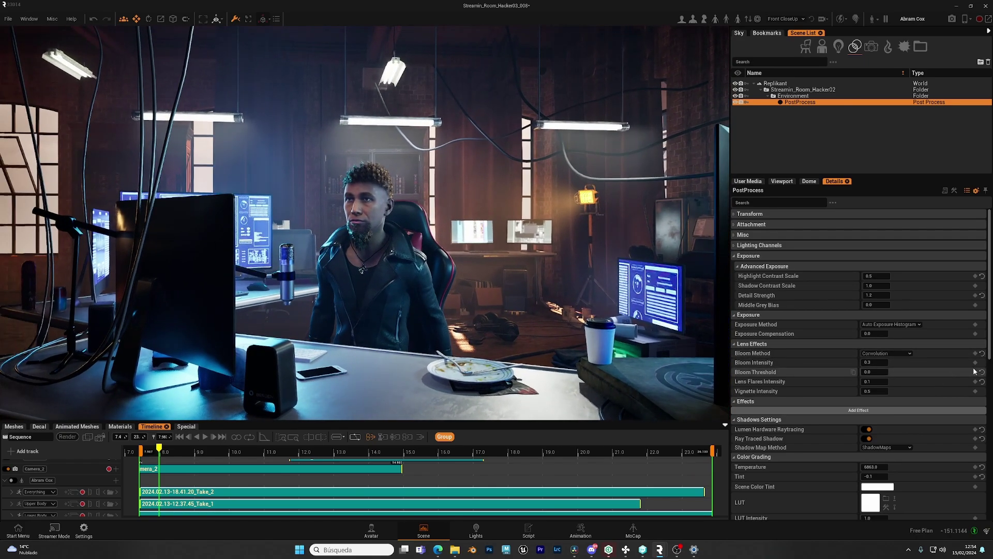
left_click(983, 353)
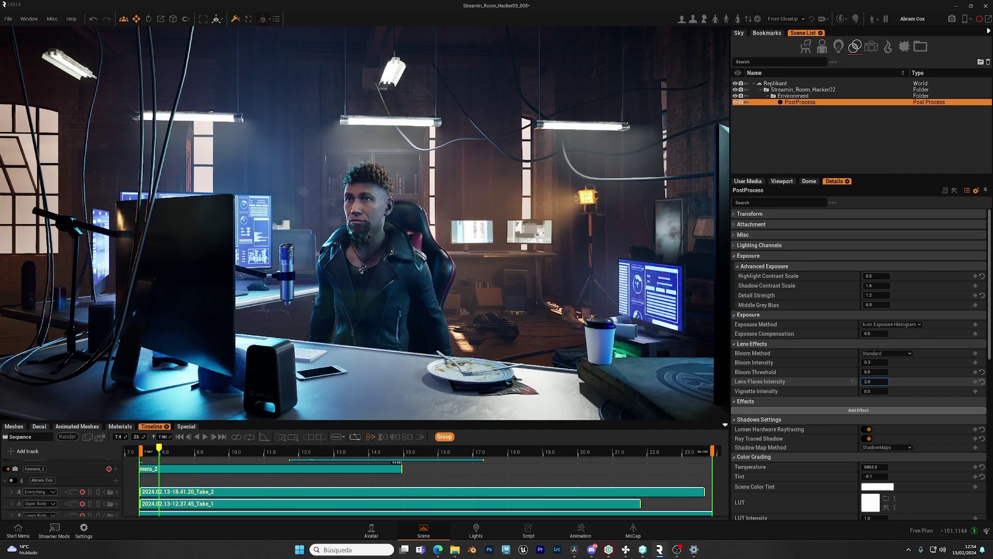
Step: Try a Lens Flares Intensity of 4.0 and examine the flares from the ceiling lights
type("4")
key("Return")
right_click_drag(478, 214, 468, 183)
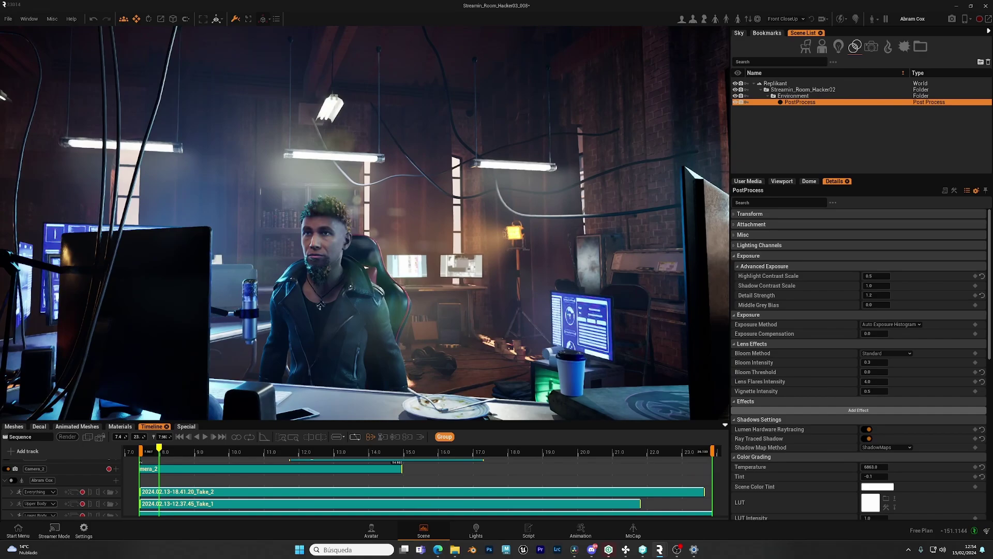
right_click_drag(468, 183, 444, 77)
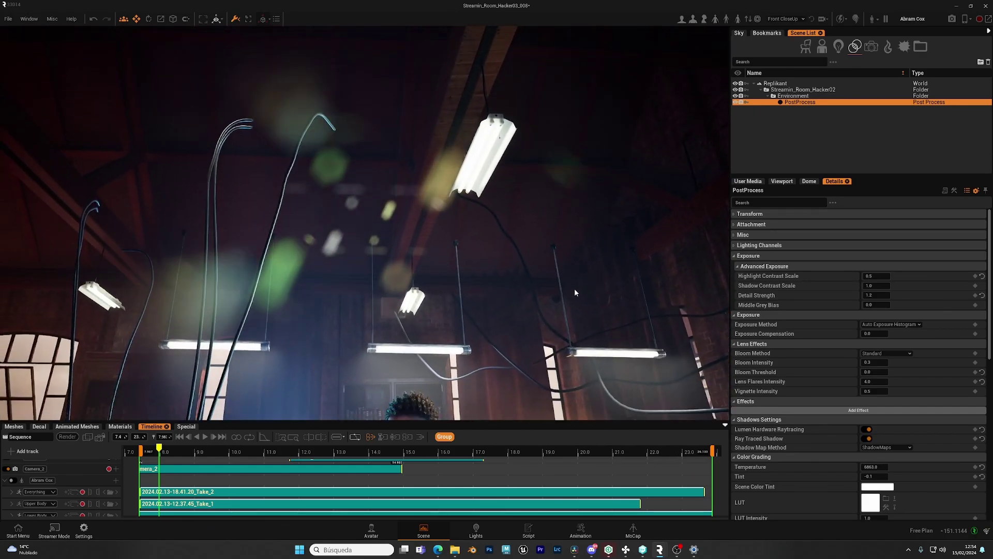
Step: Set the Lens Flares Intensity to 2.0 and adjust the Vignette Intensity
mouse_move(877, 382)
left_mouse_down()
mouse_move(851, 381)
mouse_move(886, 381)
left_mouse_up()
right_click_drag(641, 311, 662, 362)
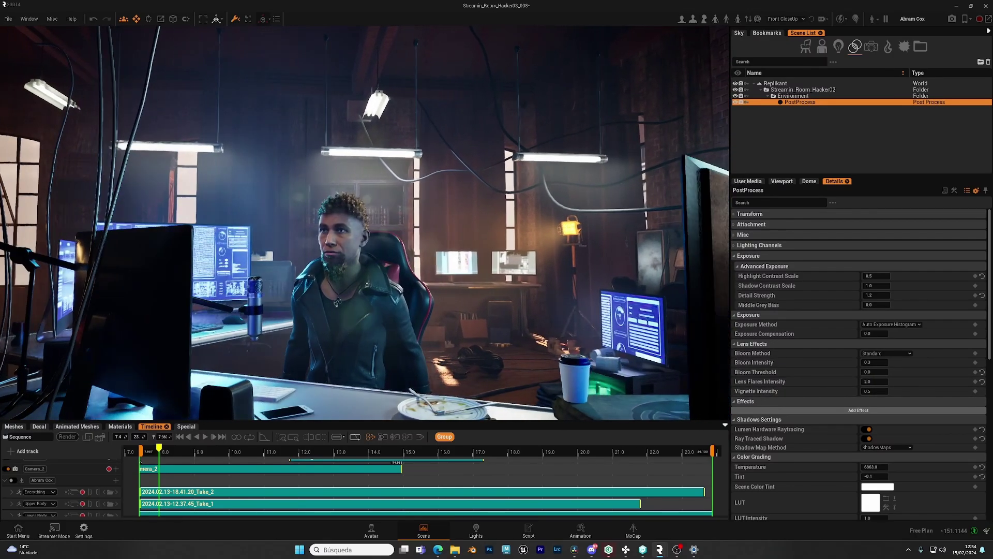
right_click_drag(665, 228, 667, 230)
mouse_move(869, 392)
left_mouse_down()
mouse_move(910, 392)
mouse_move(869, 391)
left_mouse_up()
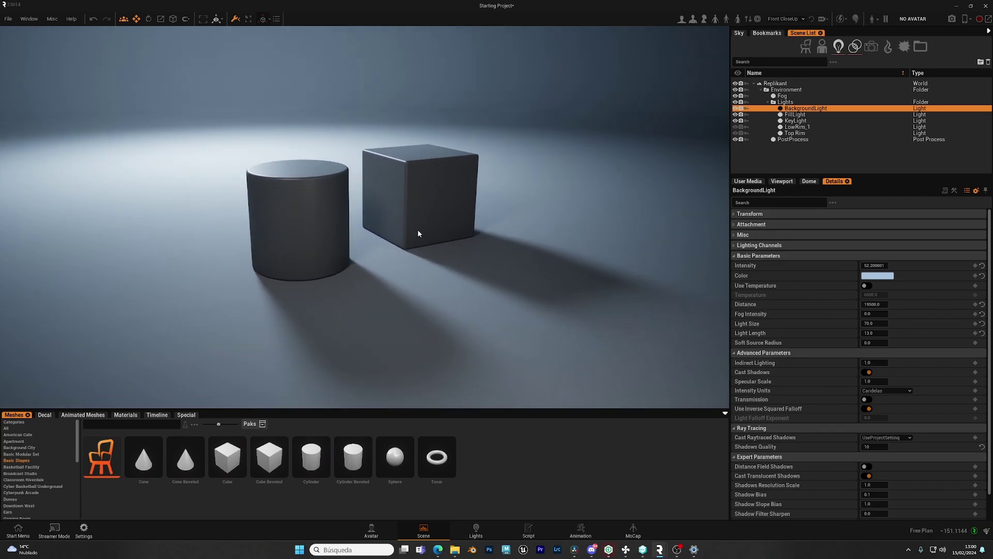
Step: Select the PostProcess actor in the cylinder and cube scene and examine its shadow settings and the ray traced shadows
scroll(771, 440, "down", 1)
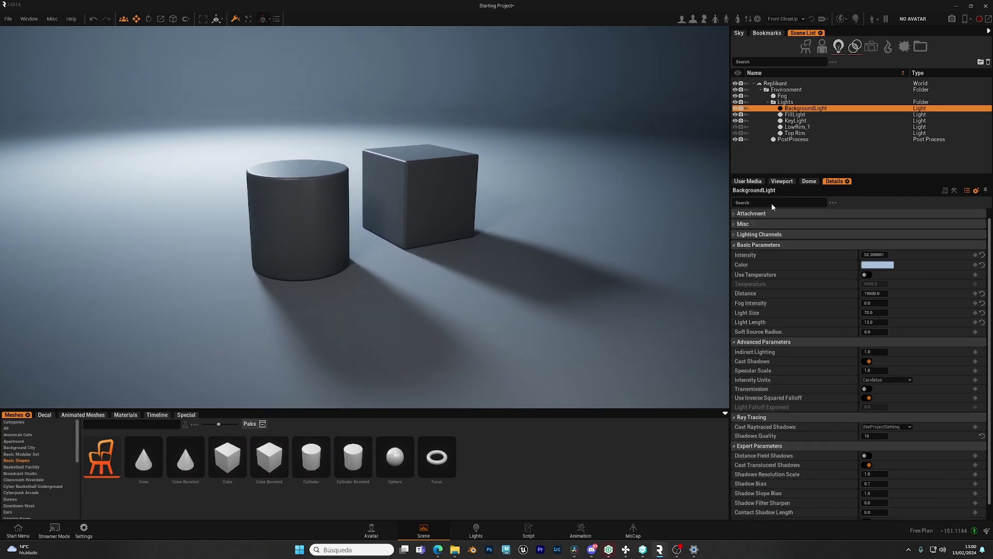
left_click(792, 138)
scroll(770, 414, "down", 1)
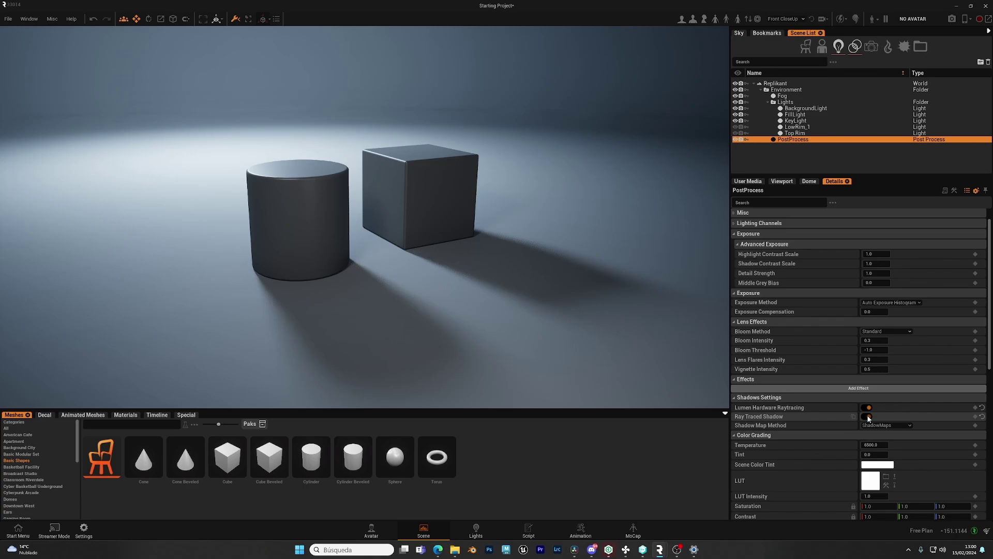
mouse_move(514, 311)
left_mouse_down("alt")
mouse_move(490, 306)
mouse_move(508, 309)
left_mouse_up("alt")
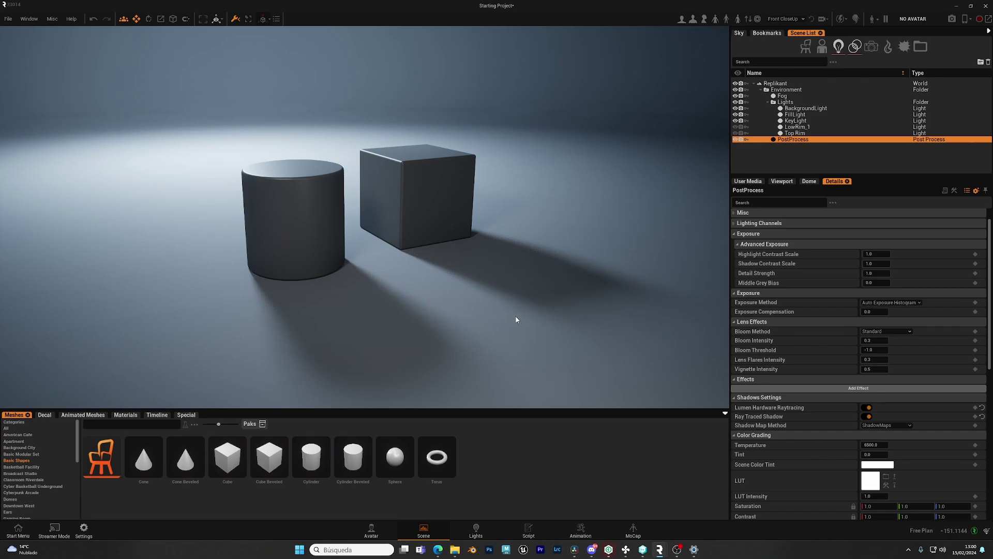
mouse_move(514, 313)
left_mouse_down("alt")
mouse_move(529, 315)
mouse_move(517, 314)
left_mouse_up("alt")
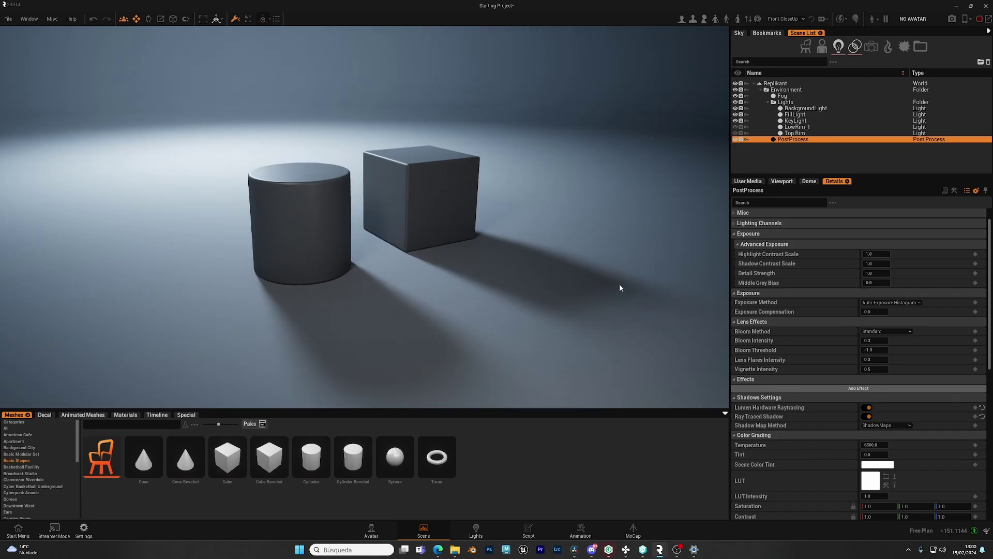
Step: Try a Light Size of 177 on the BackgroundLight and settle on 62
left_click(805, 109)
right_click_drag(480, 356, 469, 358)
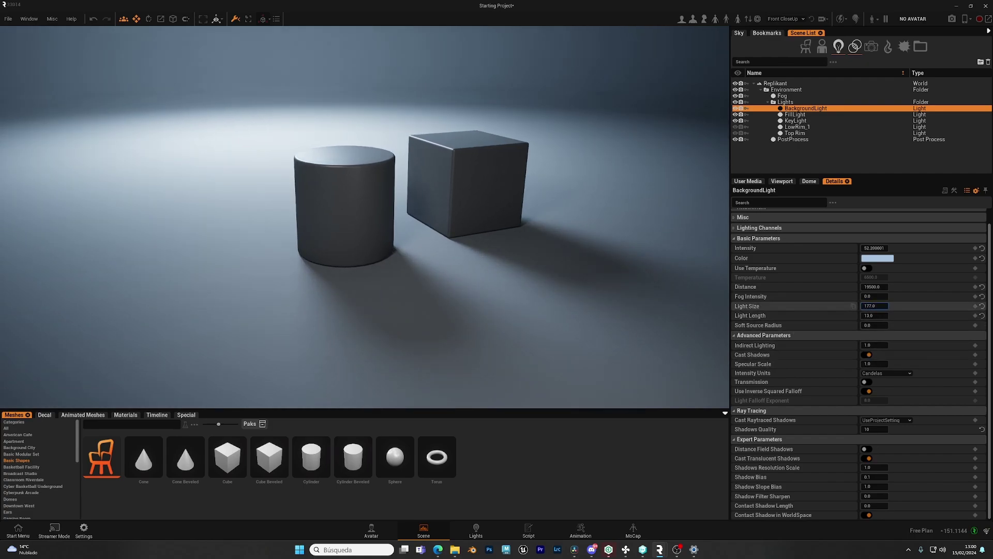
left_click_drag(874, 306, 447, 324)
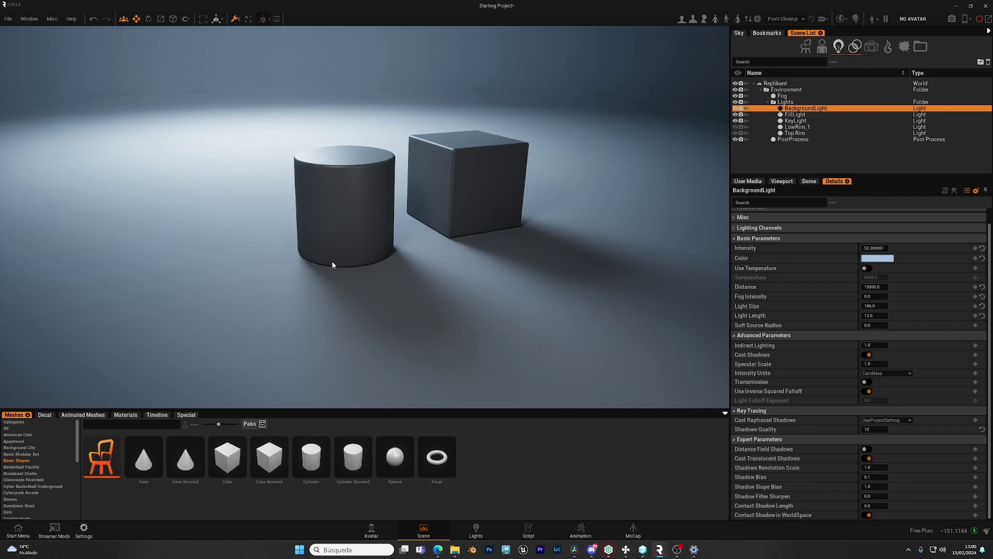
left_click_drag(875, 305, 797, 306)
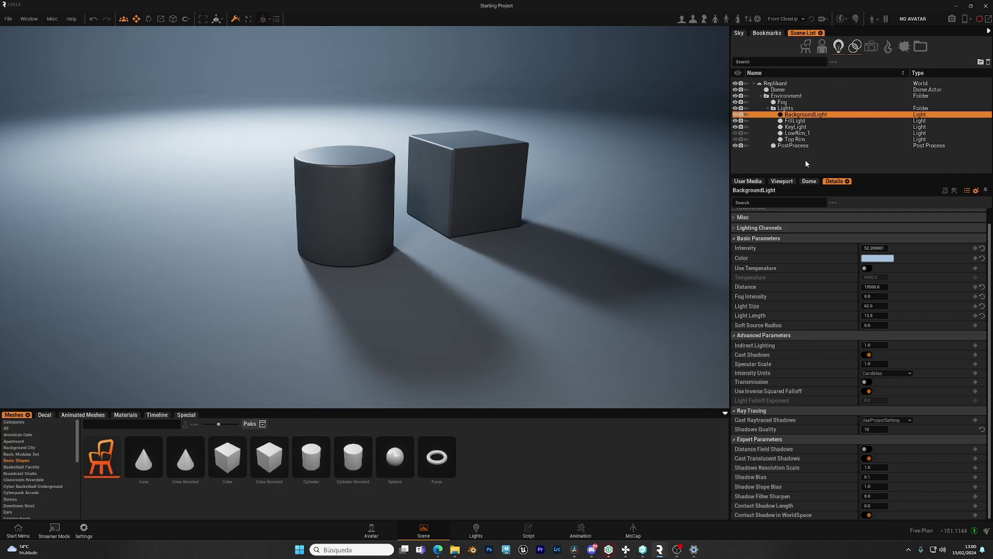
Step: Turn off Ray Traced Shadow for the PostProcess actor and compare the shadows of the cylinder and cube
left_click(792, 145)
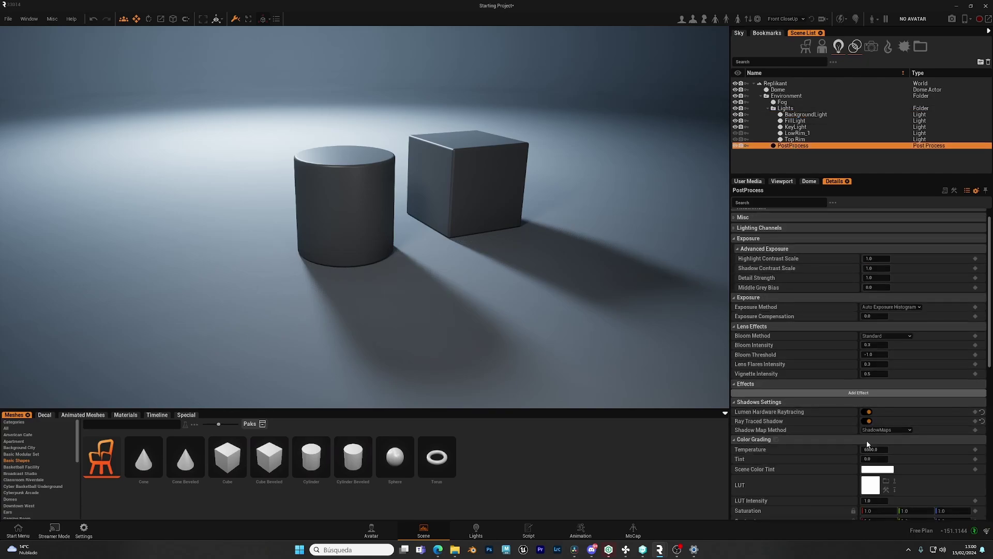
left_click(865, 421)
right_click_drag(554, 224, 571, 228)
right_click_drag(597, 304, 586, 294)
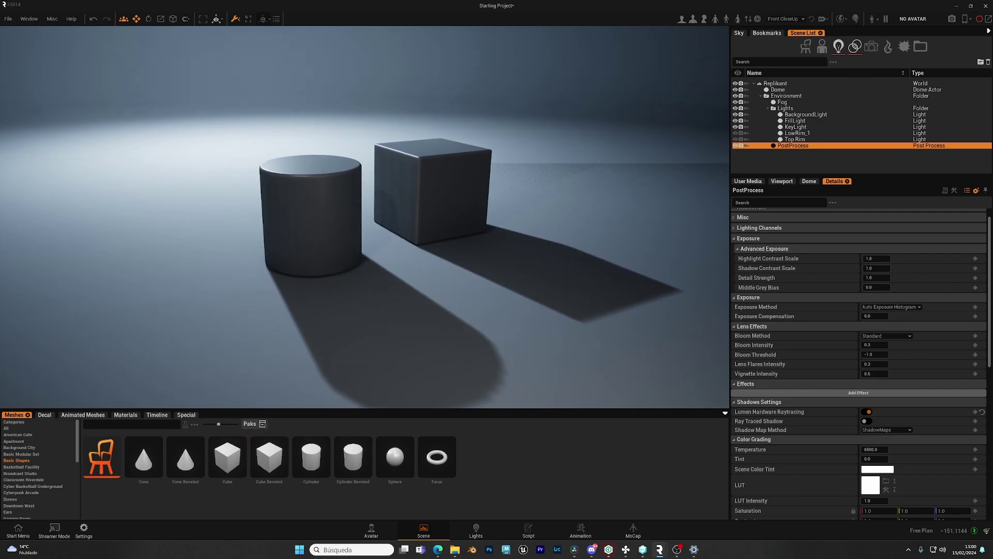
Step: Set the BackgroundLight's Contact Shadow Length to 15 and examine the shadows across the floor from several angles
left_click(800, 115)
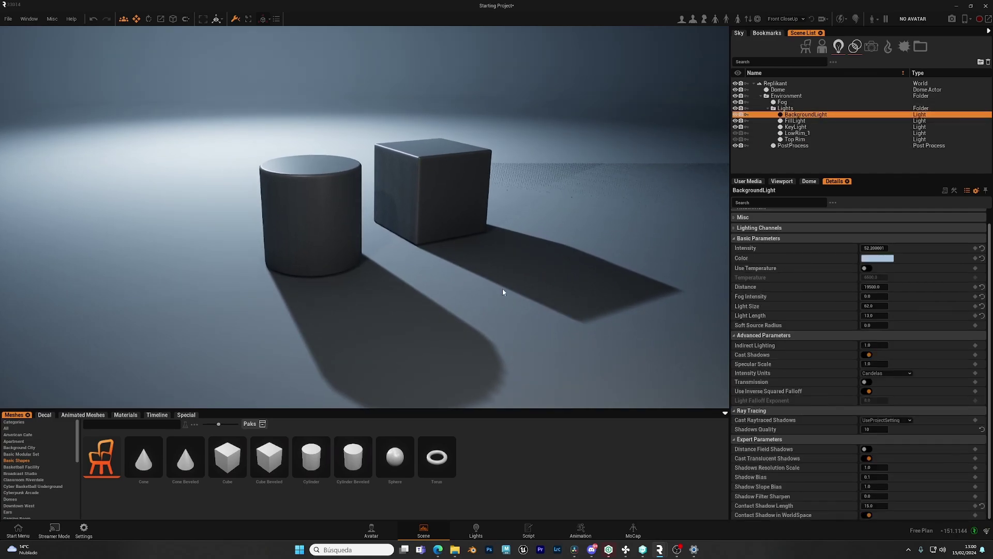
right_click_drag(498, 220, 442, 236)
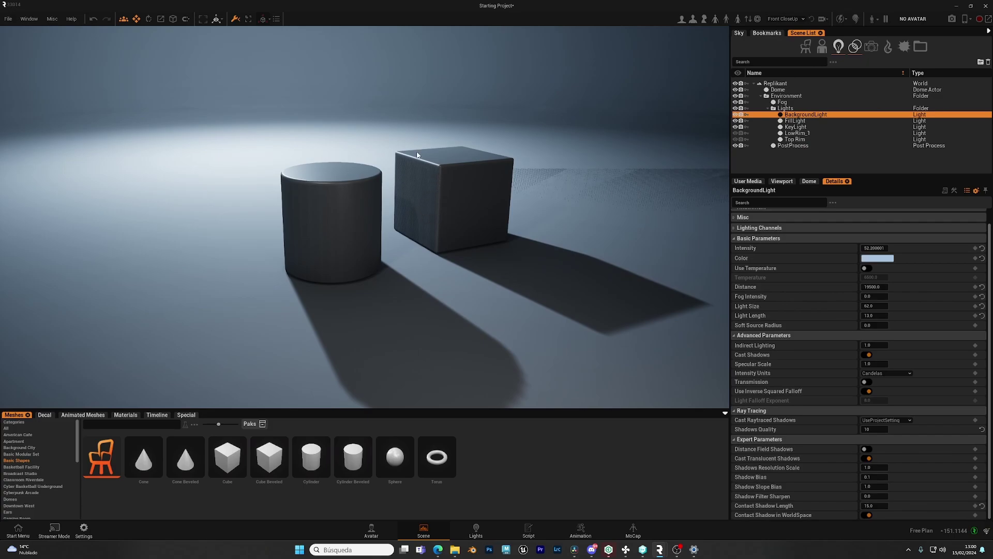
right_click_drag(419, 194, 502, 175)
right_click_drag(667, 316, 708, 313)
right_click_drag(510, 259, 551, 247)
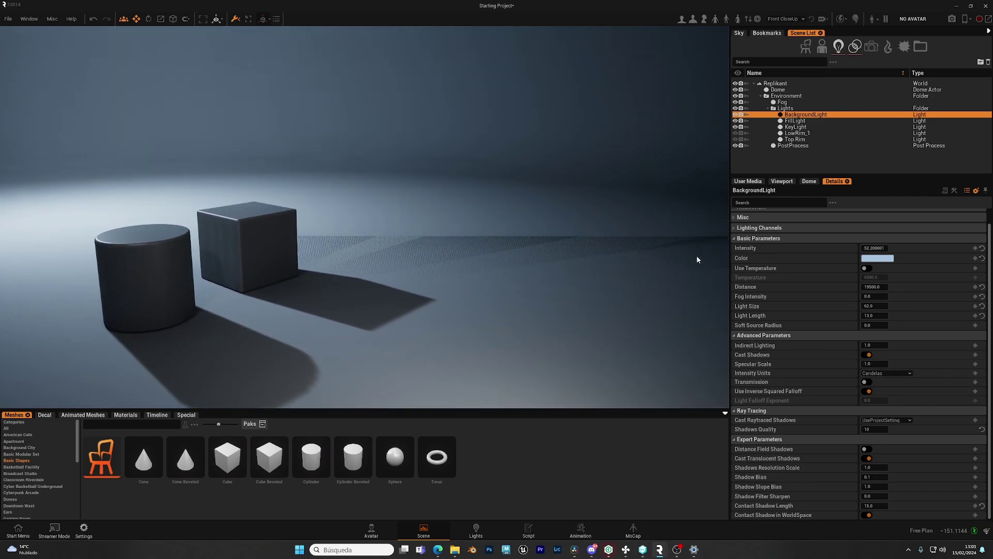
right_click_drag(697, 260, 477, 274)
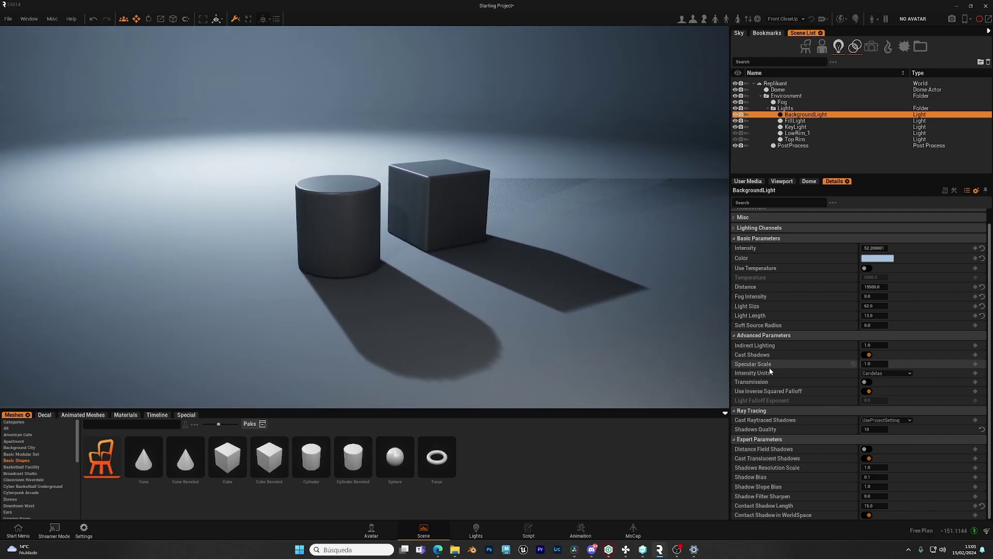
Step: Set the PostProcess actor's Shadow Map Method to VirtualShadowMaps and examine the shadows of the cylinder and cube
left_click(801, 145)
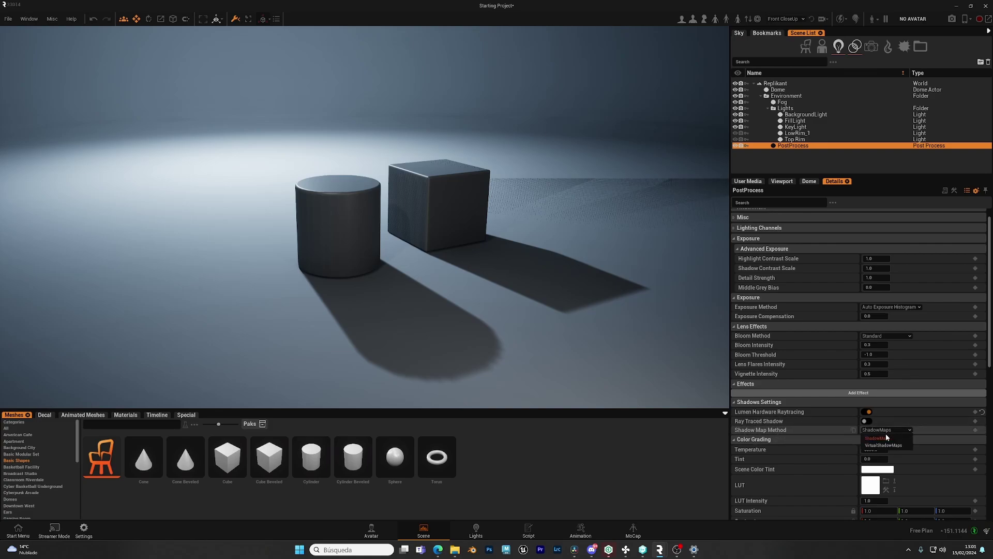
left_click(882, 445)
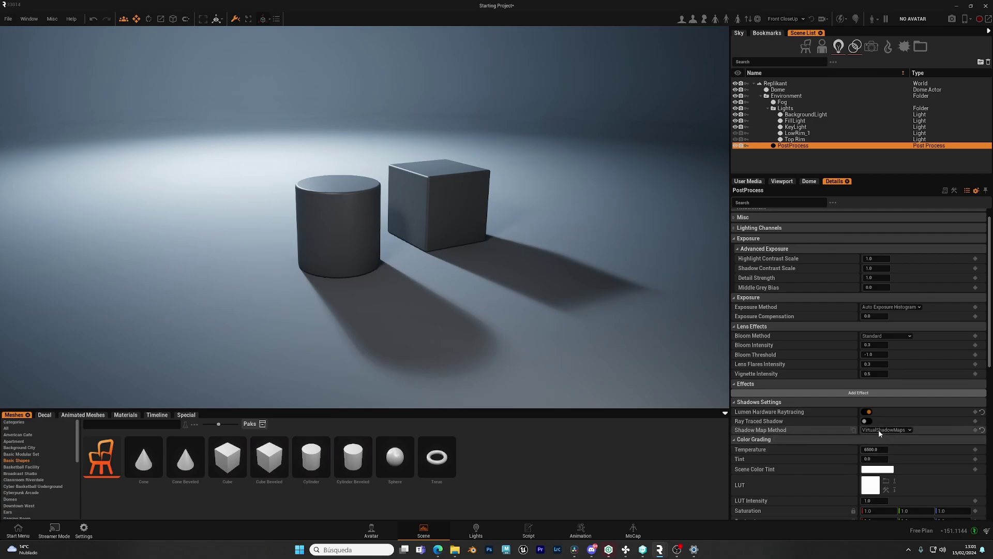
left_click(878, 430)
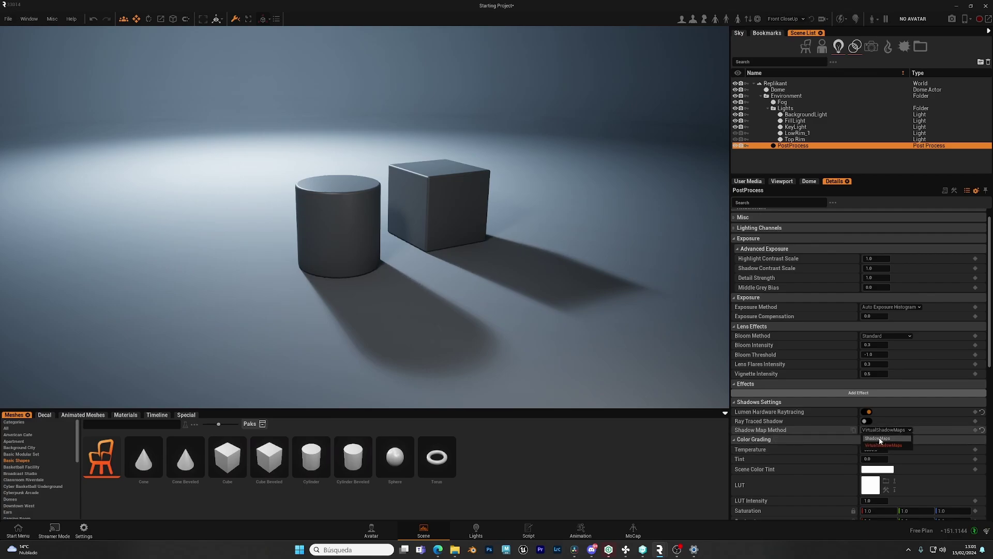
left_click(836, 435)
right_click_drag(482, 357, 513, 363)
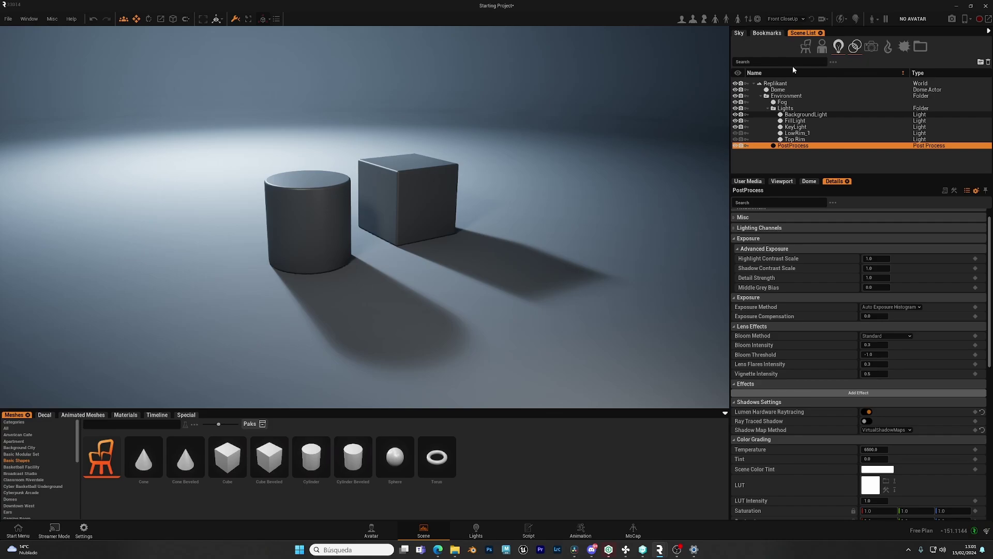
Step: Try a Light Size of about 218 on the BackgroundLight and settle on a much smaller size for sharper shadows
left_click(805, 114)
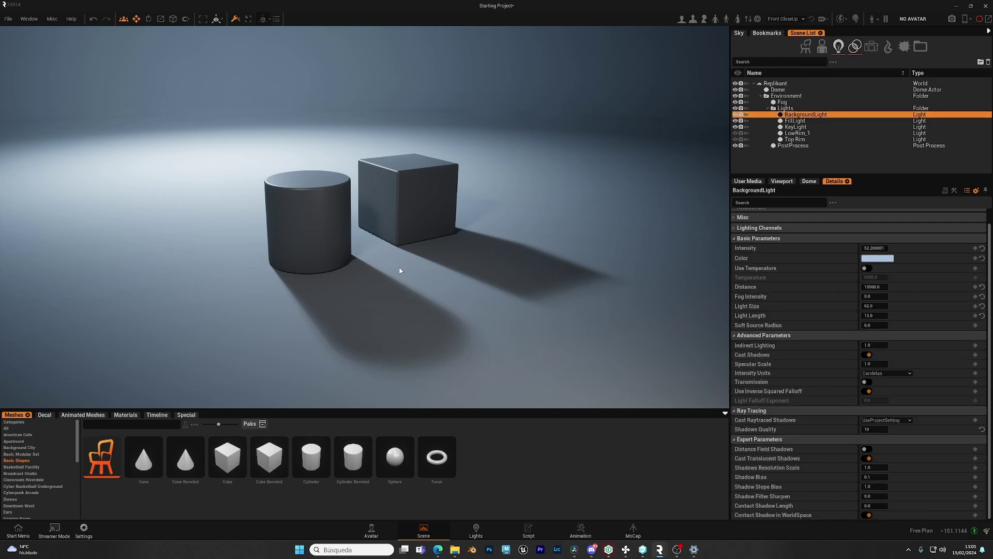
left_click(874, 306)
left_click_drag(874, 306, 925, 305)
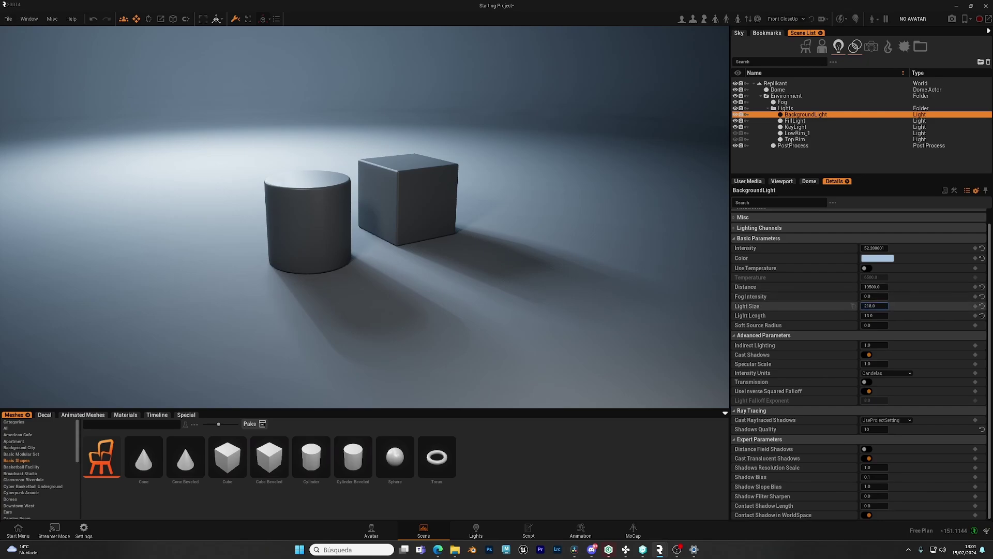
left_click_drag(874, 306, 832, 306)
mouse_move(519, 308)
right_mouse_down()
mouse_move(502, 302)
mouse_move(519, 308)
right_mouse_up()
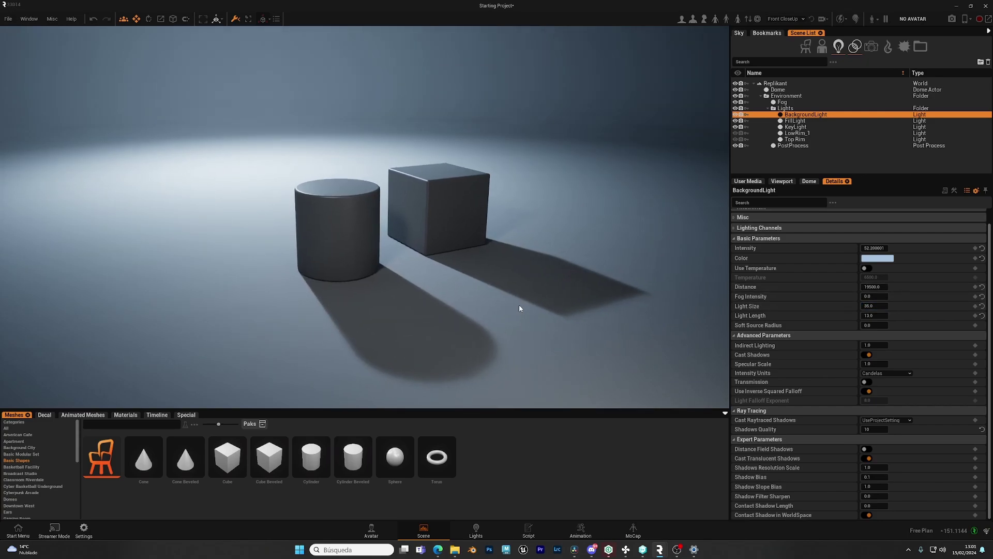
Step: Turn on Ray Traced Shadow for the PostProcess actor and compare the shadows of the cylinder and cube
left_click(794, 146)
right_click_drag(610, 331, 636, 338)
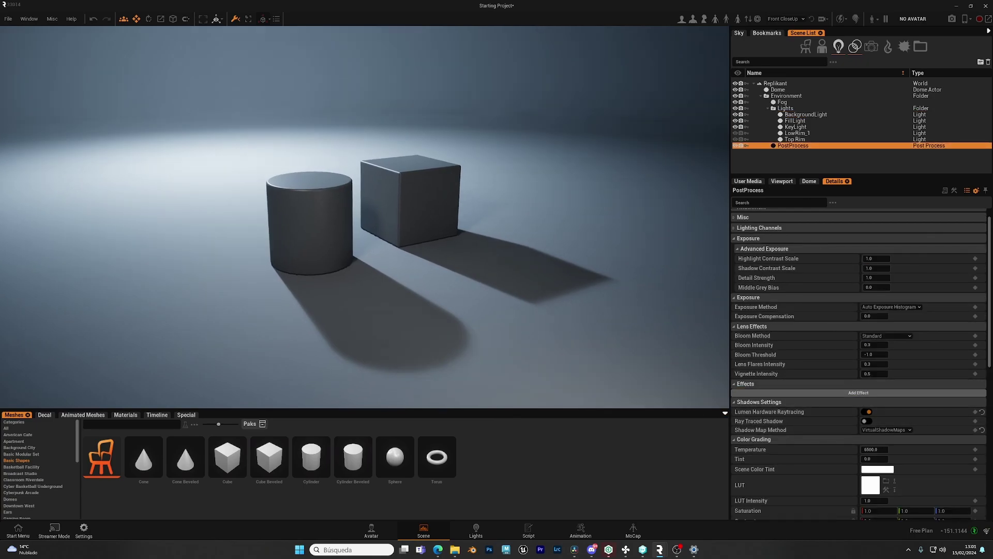
left_click(866, 421)
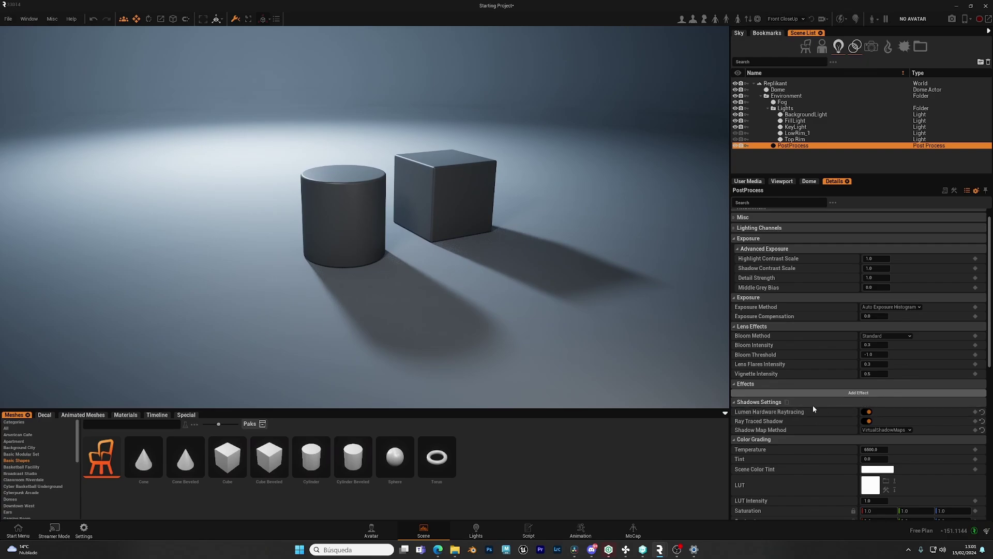
right_click_drag(662, 352, 688, 340)
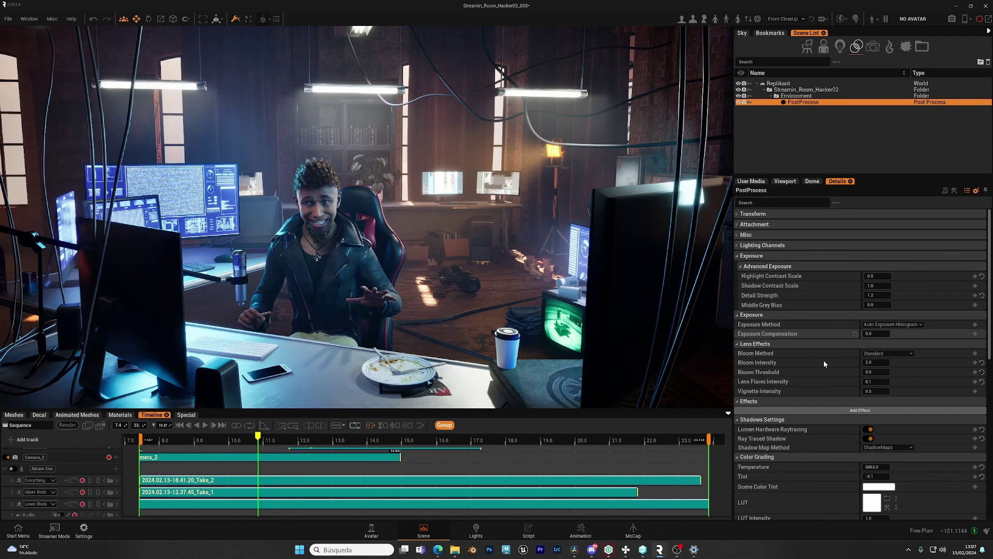
Step: Try a Color Grading Temperature of 13434 on the hacker room's PostProcess actor and settle on 9267
scroll(818, 442, "down", 5)
right_click_drag(517, 269, 484, 276)
left_click_drag(733, 320, 724, 319)
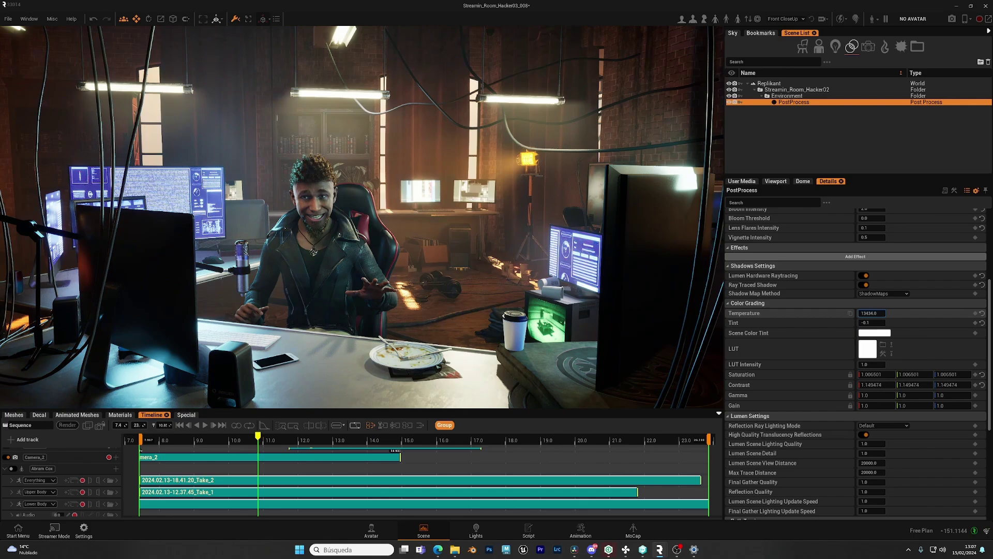
mouse_move(874, 313)
left_mouse_down()
mouse_move(903, 314)
mouse_move(859, 313)
left_mouse_up()
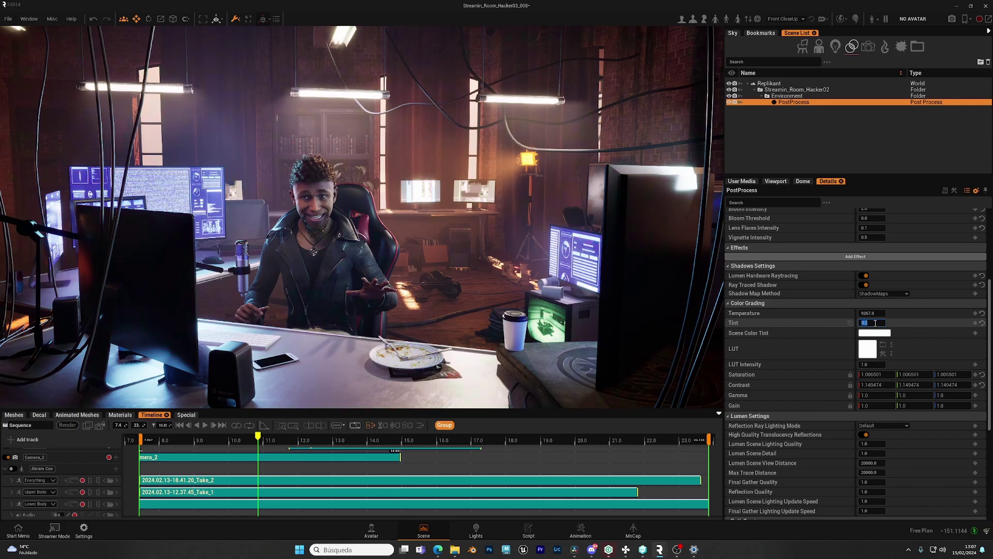
Step: Try a positive Tint and a Tint of -0.3 on the hacker room, and return the Tint to 0.0
right_click_drag(435, 264, 391, 244)
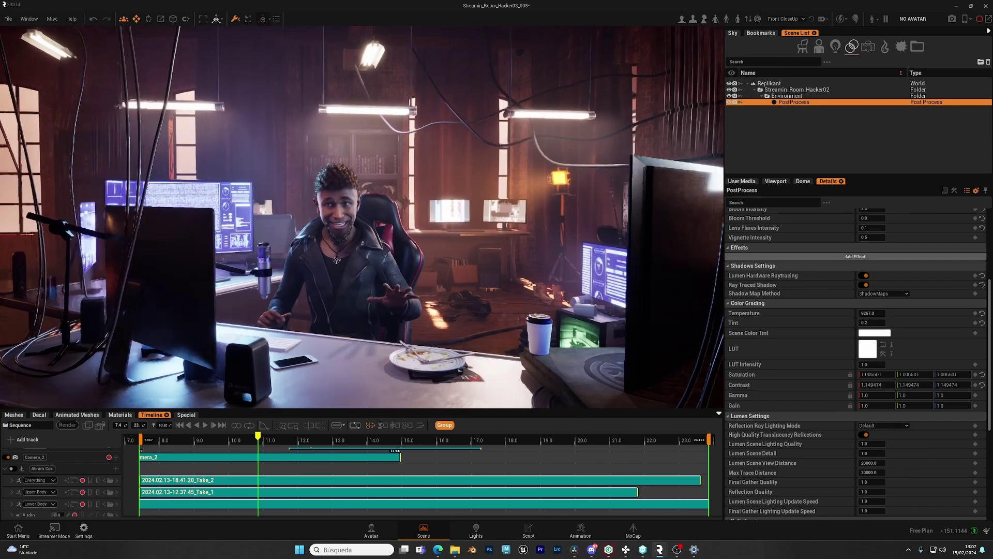
left_click_drag(724, 325, 717, 326)
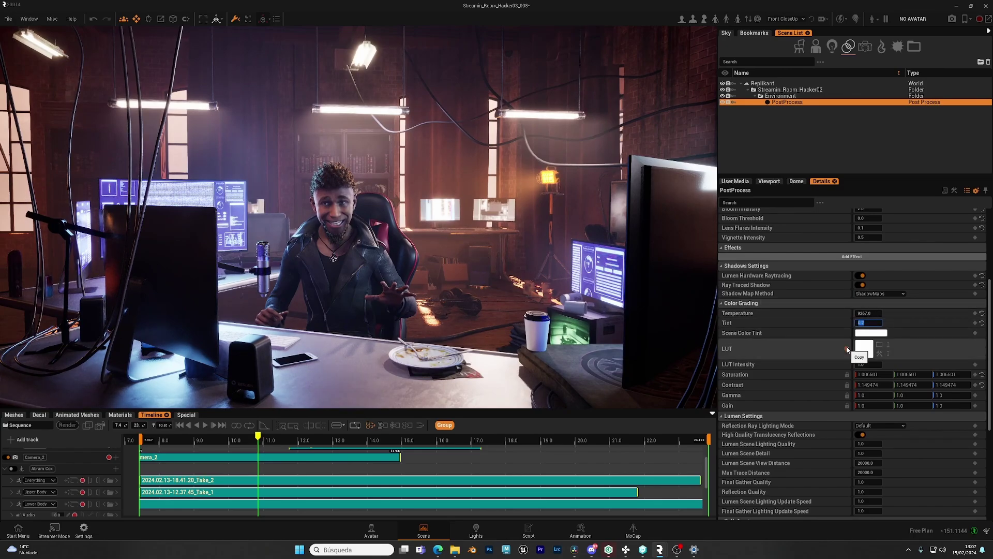
type("-0.3")
key("Return")
right_click_drag(543, 290, 569, 274)
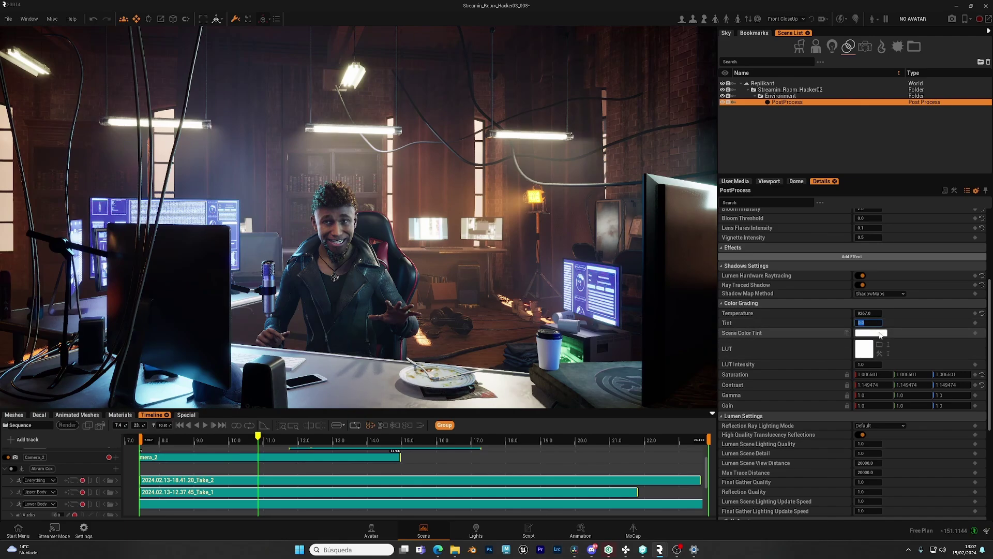
Step: Try a pale yellow-green Scene Color Tint on the room and discard it
left_click(879, 333)
mouse_move(753, 397)
left_mouse_down()
mouse_move(748, 373)
mouse_move(779, 407)
mouse_move(756, 427)
mouse_move(728, 421)
mouse_move(753, 401)
left_mouse_up()
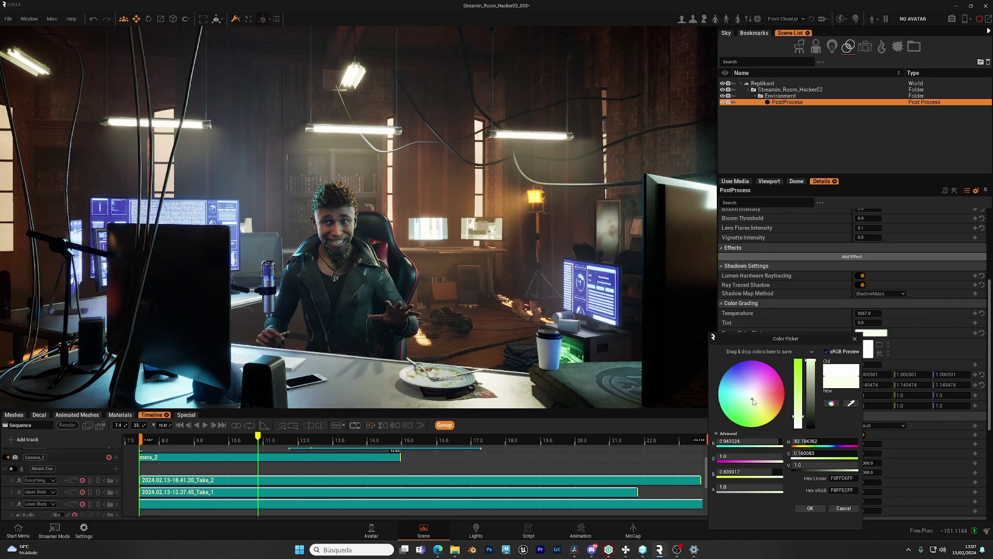
left_click(844, 508)
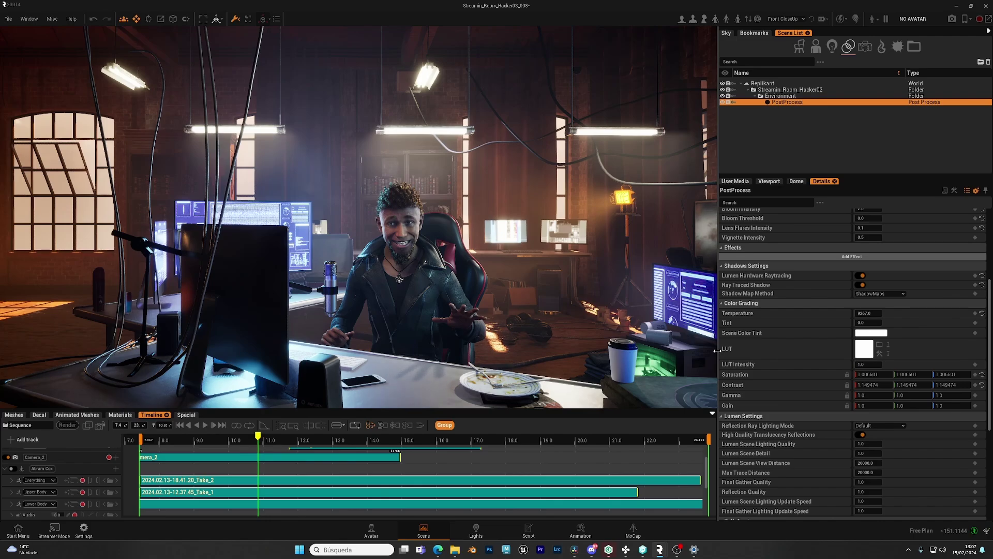
Step: Open the LUTs collection in the Replikant content for the PostProcess LUT and try B&W and Cinematic 01
left_click(879, 346)
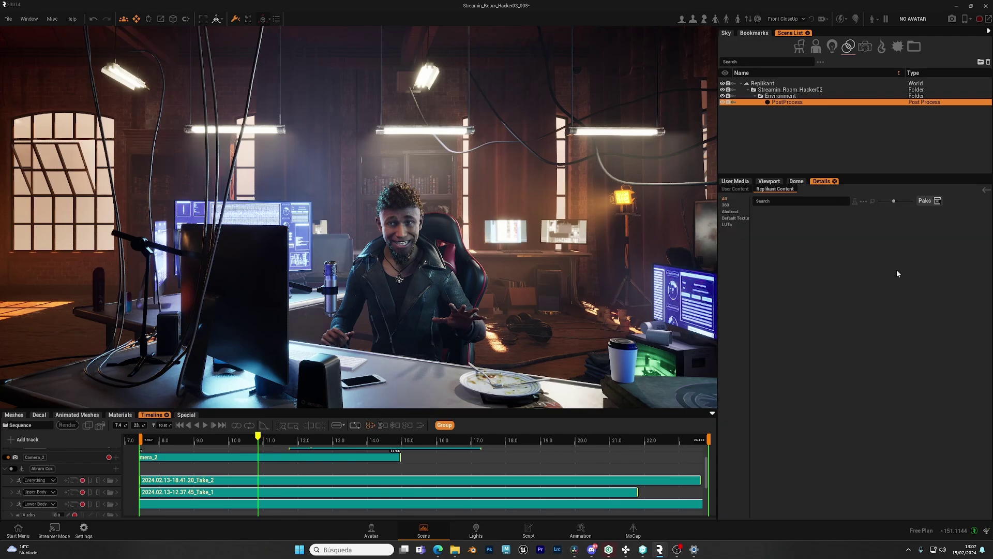
left_click(727, 225)
left_click(820, 232)
left_click(912, 241)
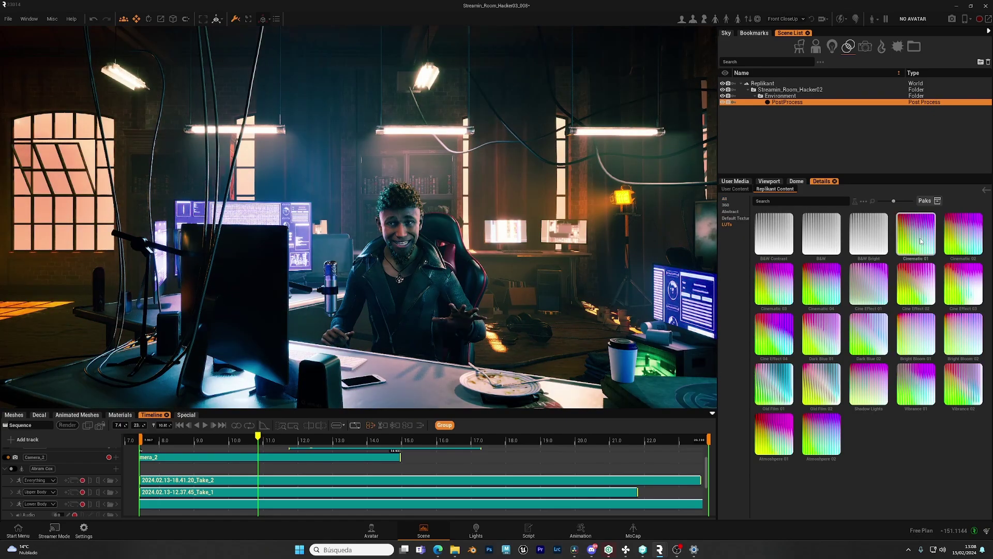
Step: Preview the Cinematic 02, Cinematic 04 and Cine Effect 01 to 04 LUTs on the hacker room
left_click(953, 242)
left_click(963, 293)
left_click(924, 294)
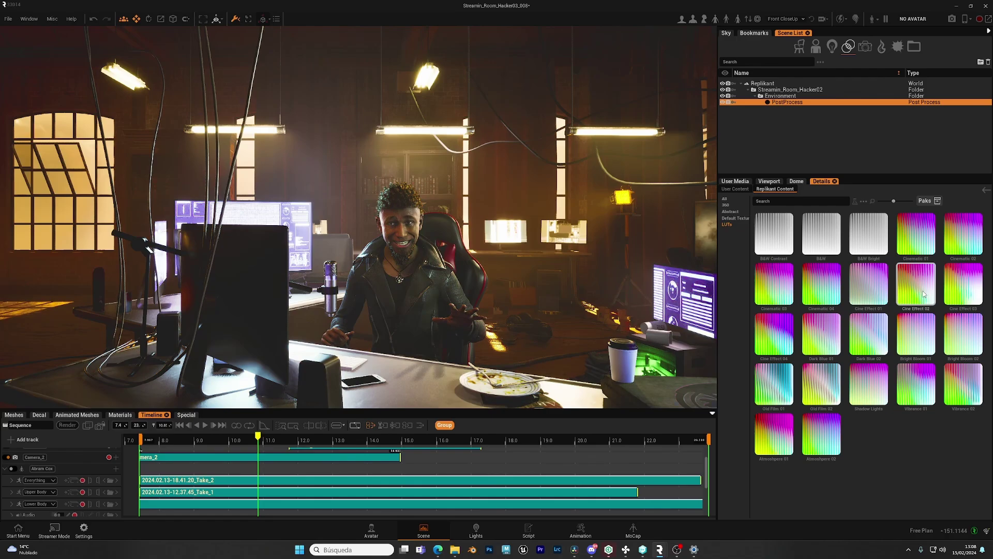
left_click(879, 295)
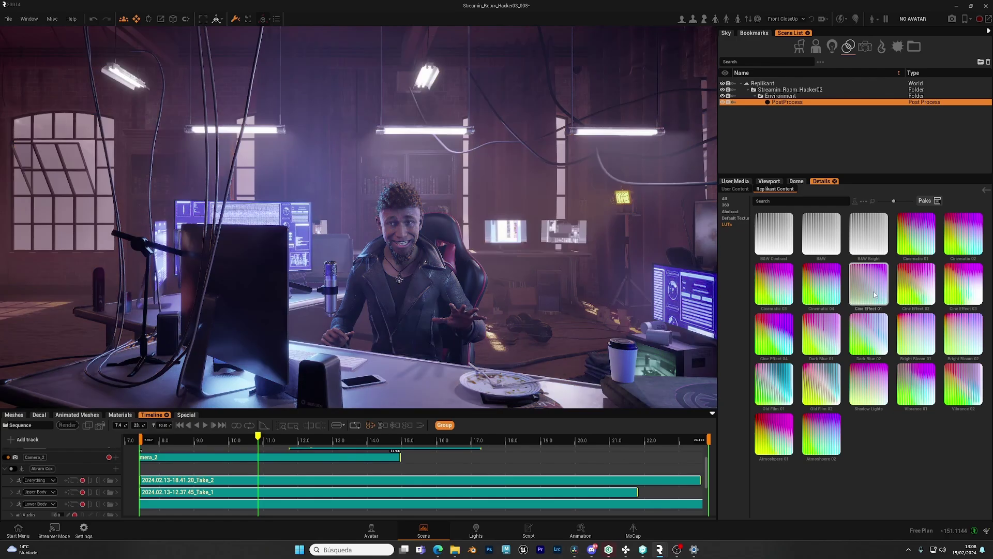
left_click(840, 295)
left_click(772, 333)
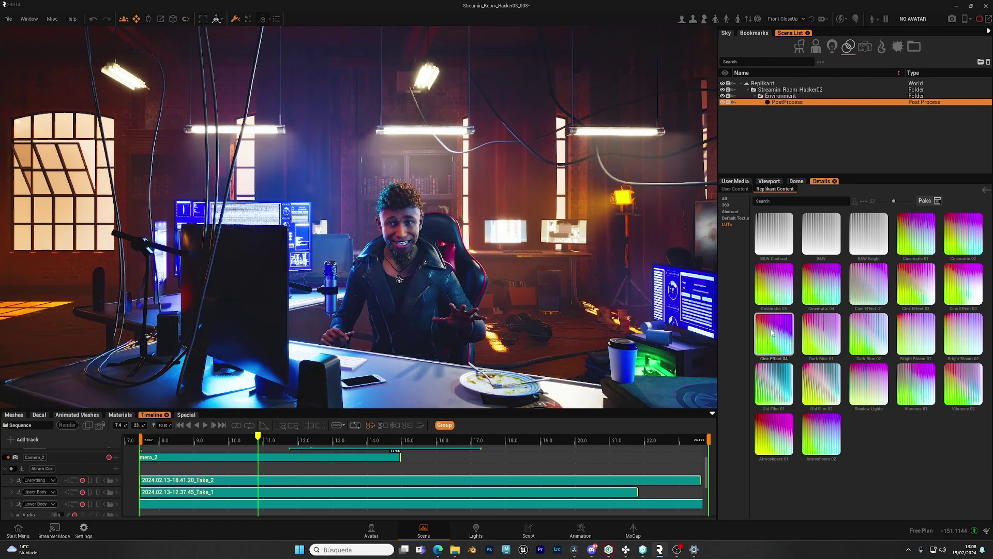
Step: Preview the dark blue, Bright Bloom, Vibrance and Shadow Lights LUTs on the hacker room
left_click(821, 334)
left_click(861, 337)
left_click(919, 337)
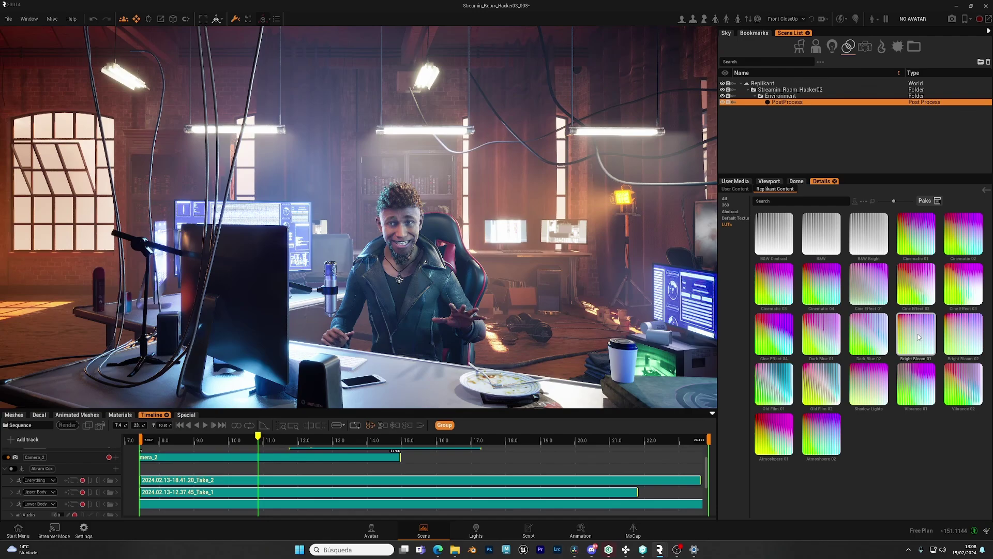
left_click(957, 336)
left_click(958, 380)
left_click(916, 378)
left_click(882, 375)
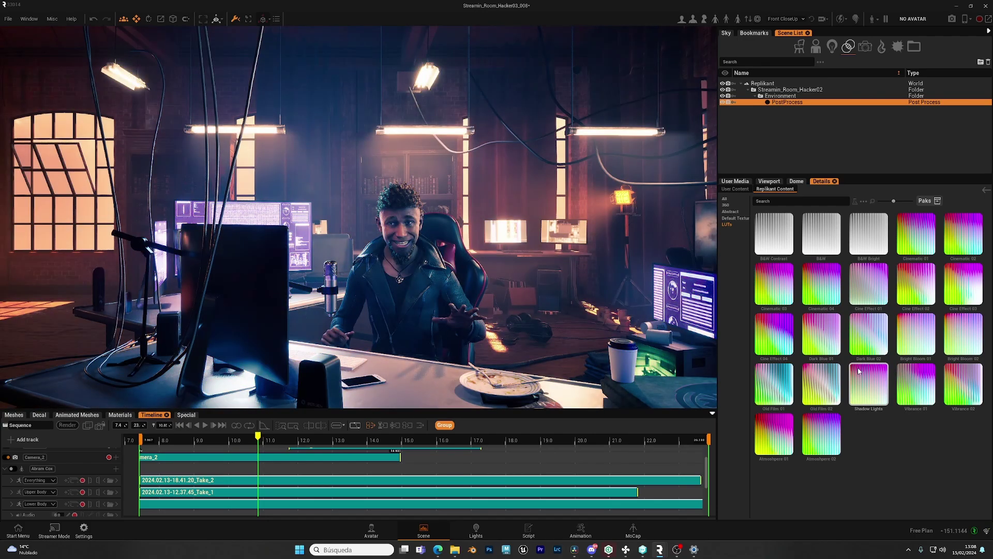
Step: Compare the old film and Atmosphere LUTs, and apply Atmosphere 02 to the PostProcess actor
left_click(817, 376)
left_click(788, 383)
left_click(774, 432)
left_click(814, 426)
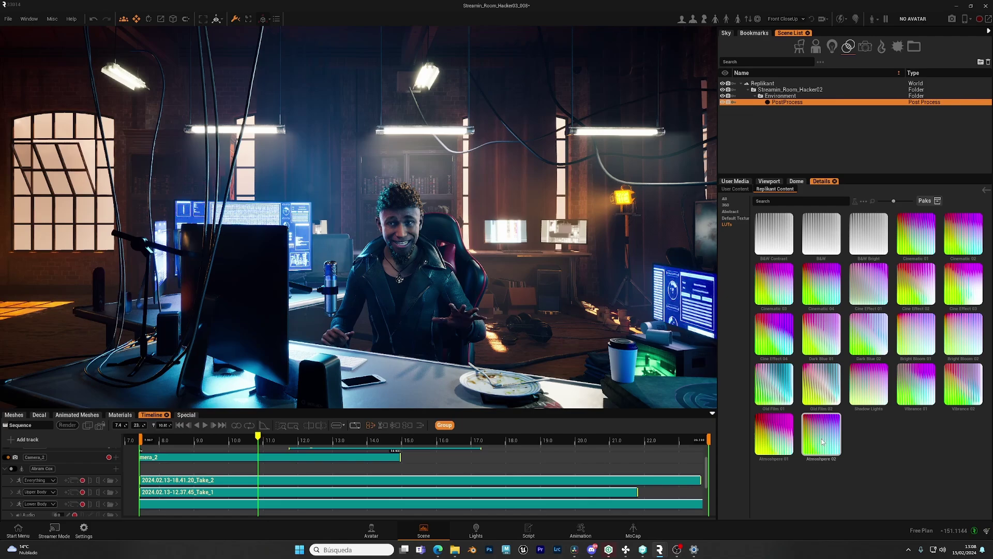
double_click(822, 442)
right_click_drag(496, 232, 486, 199)
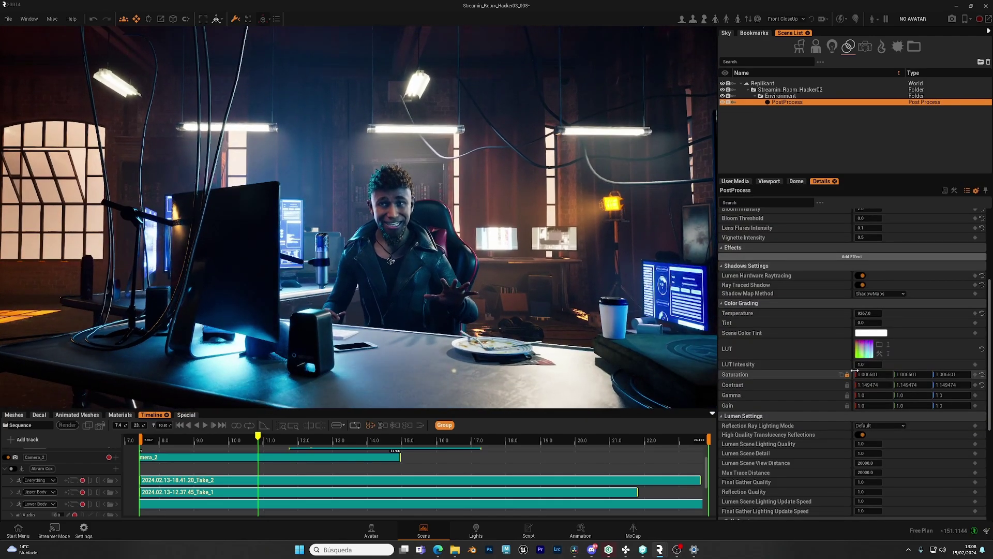
Step: Set the LUT Intensity to 0.5 to soften the applied color look
left_click_drag(871, 367, 894, 365)
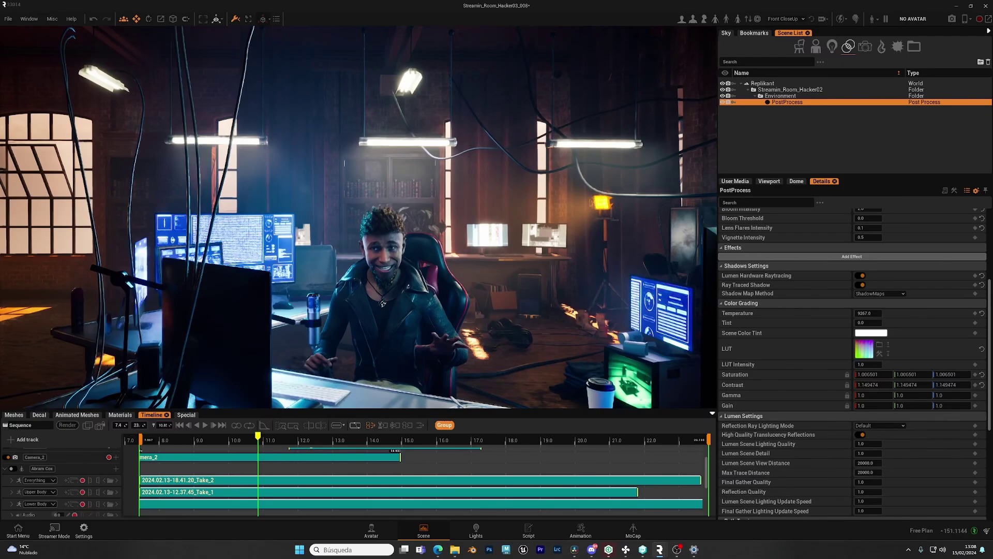
left_click(878, 364)
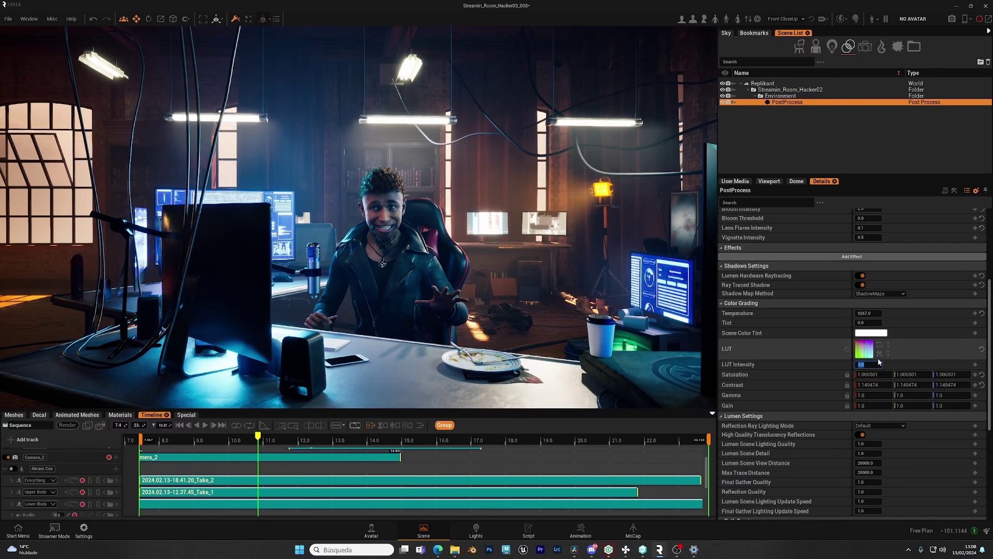
type("0.5")
key("Return")
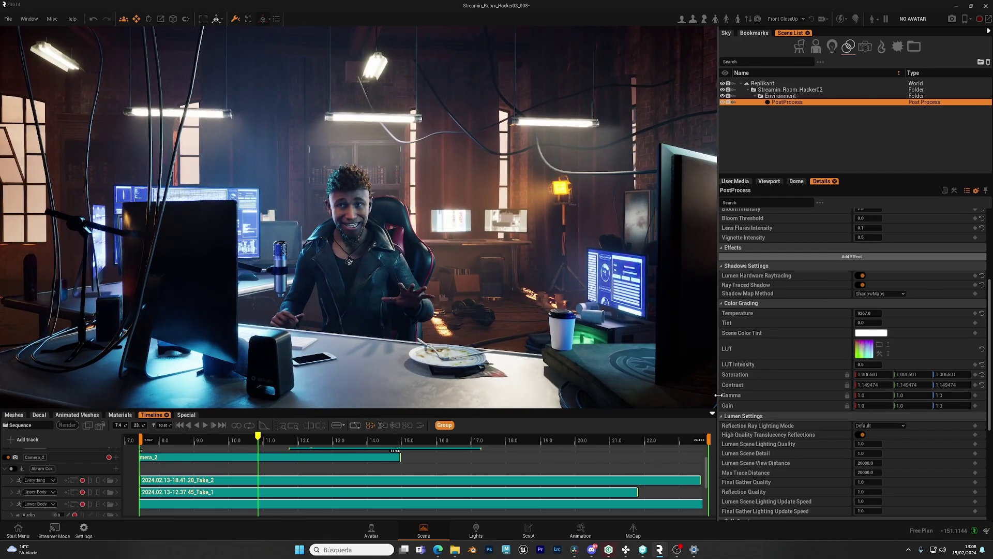
Step: Lower the Saturation uniformly to about 0.81 with its channels locked together, and reset it to 1.0
left_click_drag(715, 395, 713, 394)
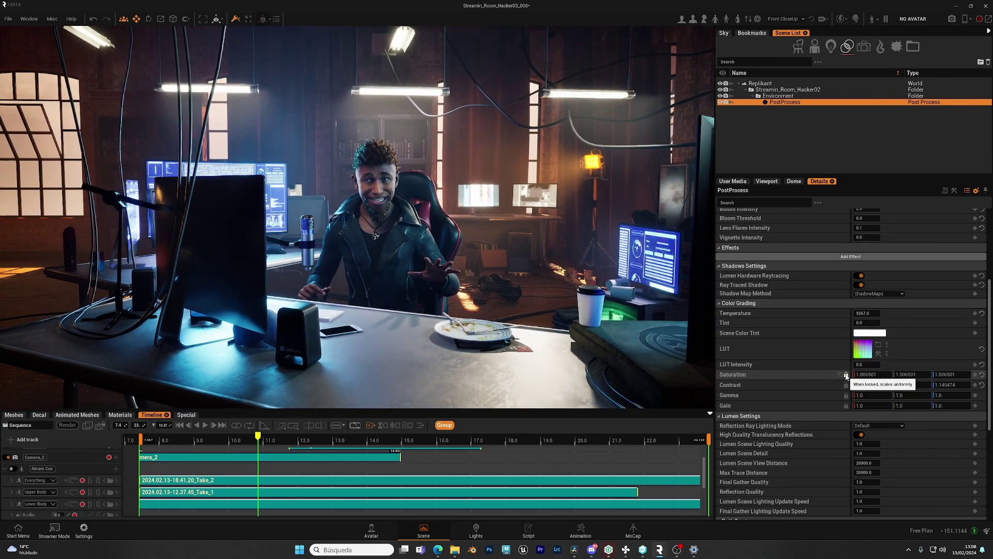
mouse_move(867, 376)
left_mouse_down()
mouse_move(905, 376)
mouse_move(880, 374)
left_mouse_up()
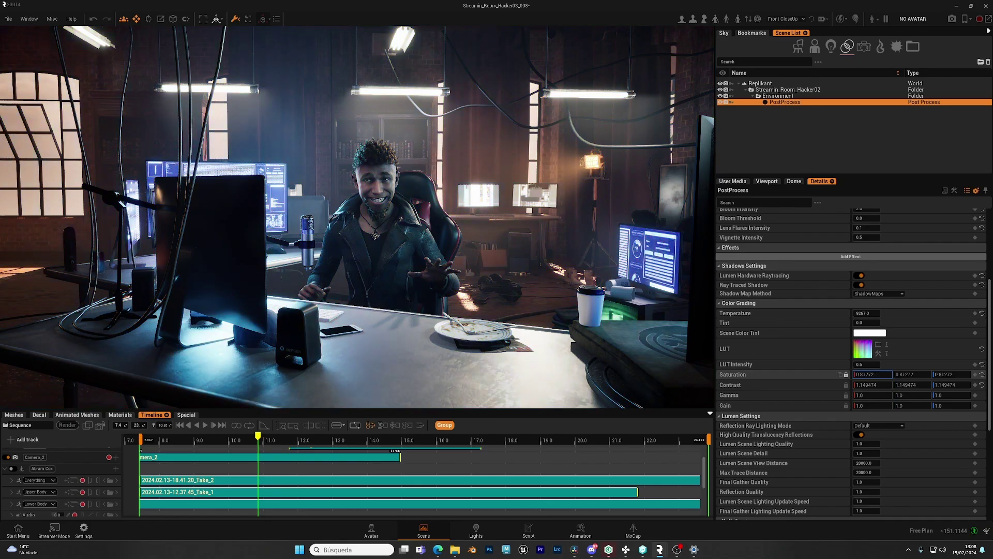
left_click(982, 375)
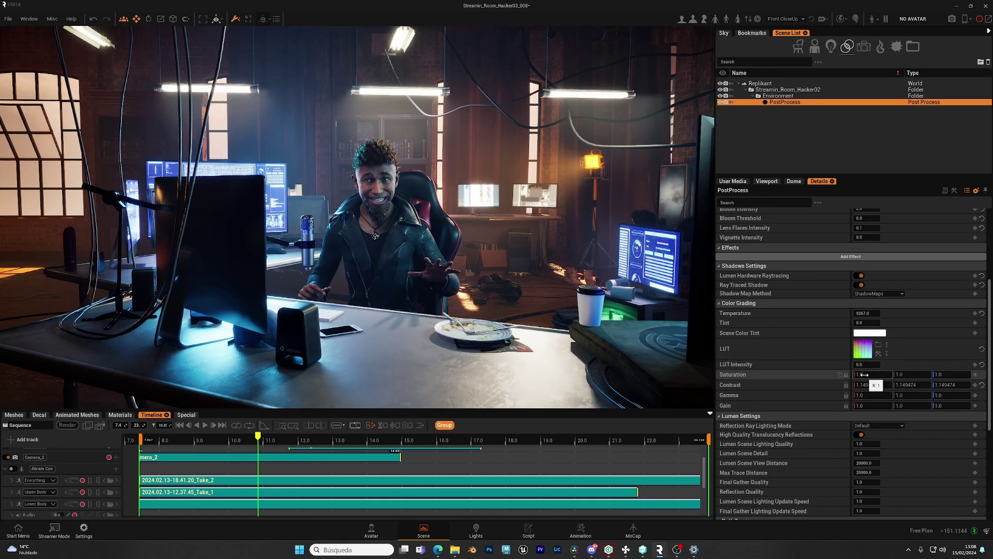
Step: Try separate Saturation values of about 0.76 red, 1.25 green and 2.56 blue, and reset them to default
left_click_drag(864, 374, 888, 374)
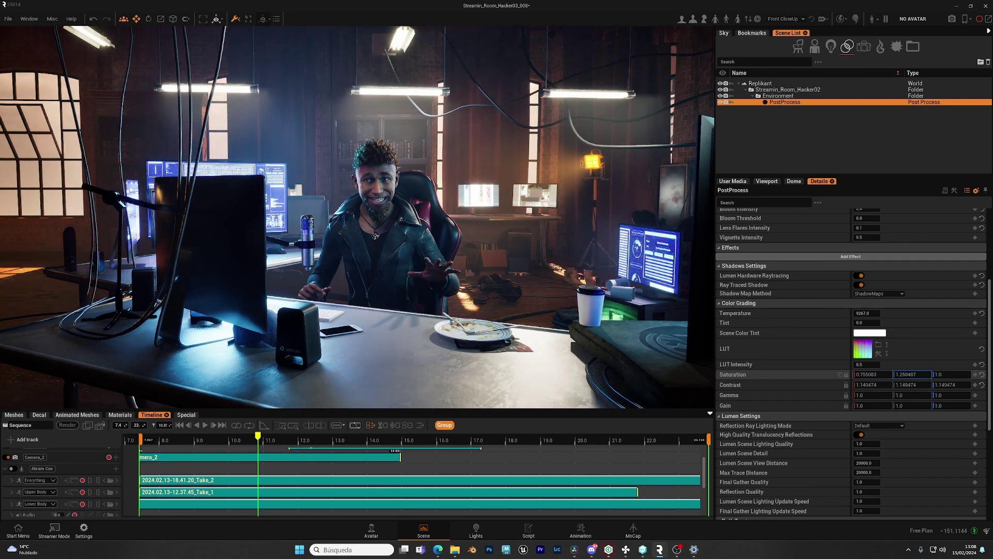
left_click_drag(952, 374, 980, 374)
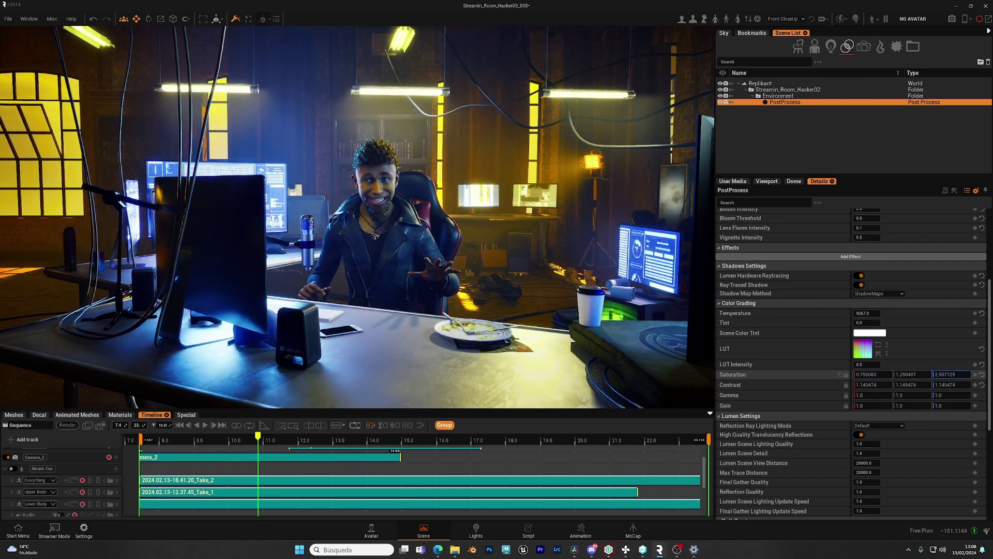
left_click(982, 374)
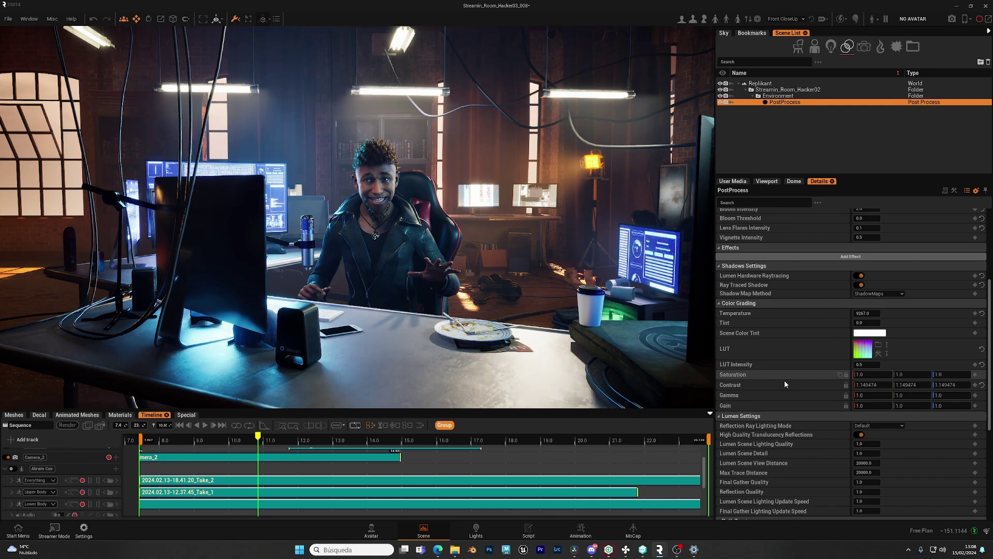
Step: Raise the Contrast of all channels uniformly to about 1.18
left_click(845, 385)
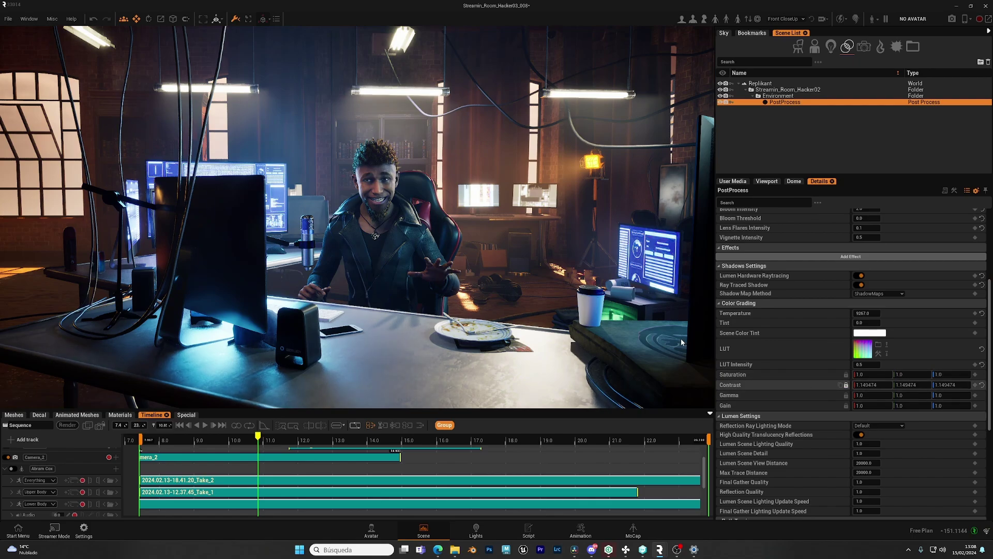
right_click_drag(561, 291, 555, 287)
mouse_move(874, 385)
left_mouse_down()
mouse_move(859, 384)
mouse_move(870, 384)
left_mouse_up()
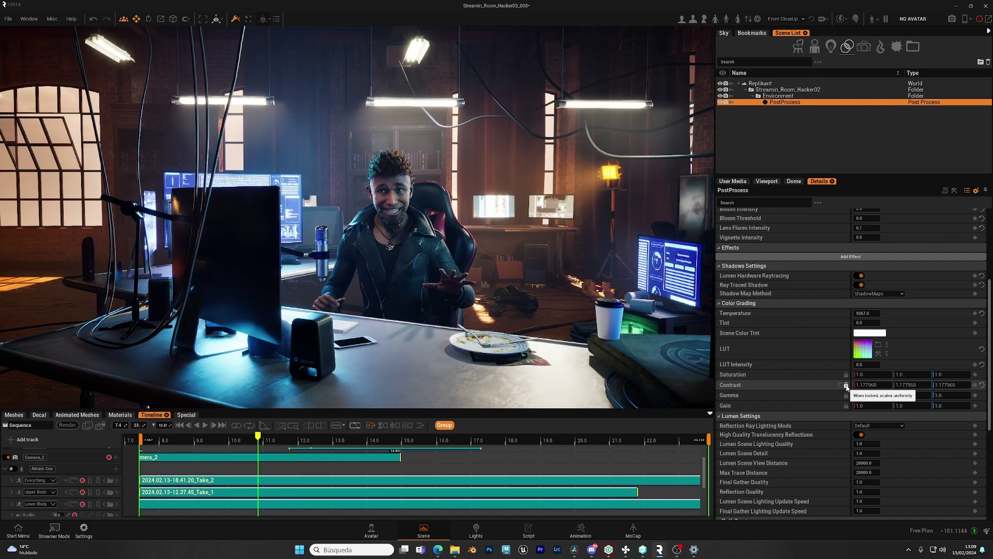
left_click(846, 385)
Step: Set the Gamma uniformly to about 1.12 and the Gain to about 0.86
right_click_drag(564, 290, 568, 289)
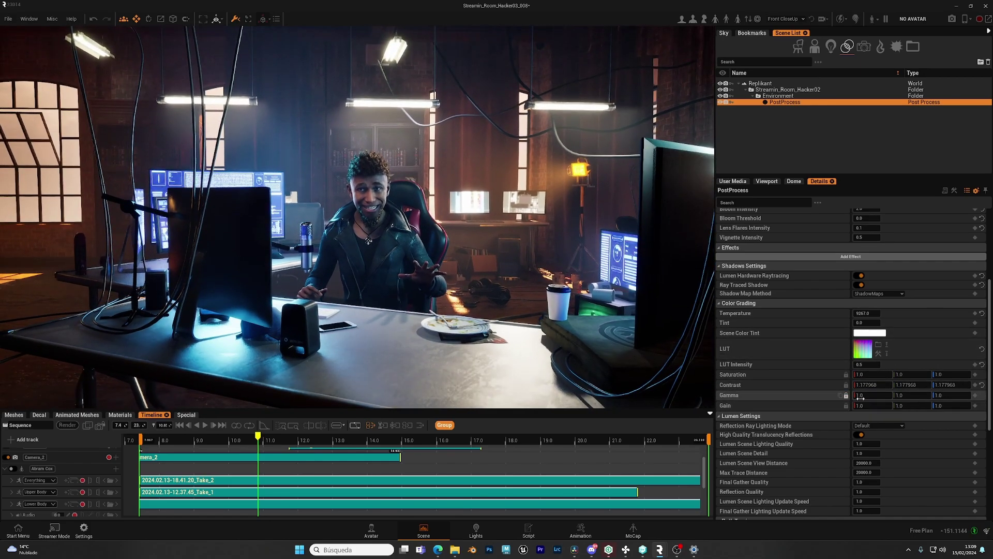
mouse_move(860, 397)
left_mouse_down()
mouse_move(892, 398)
mouse_move(863, 406)
left_mouse_up()
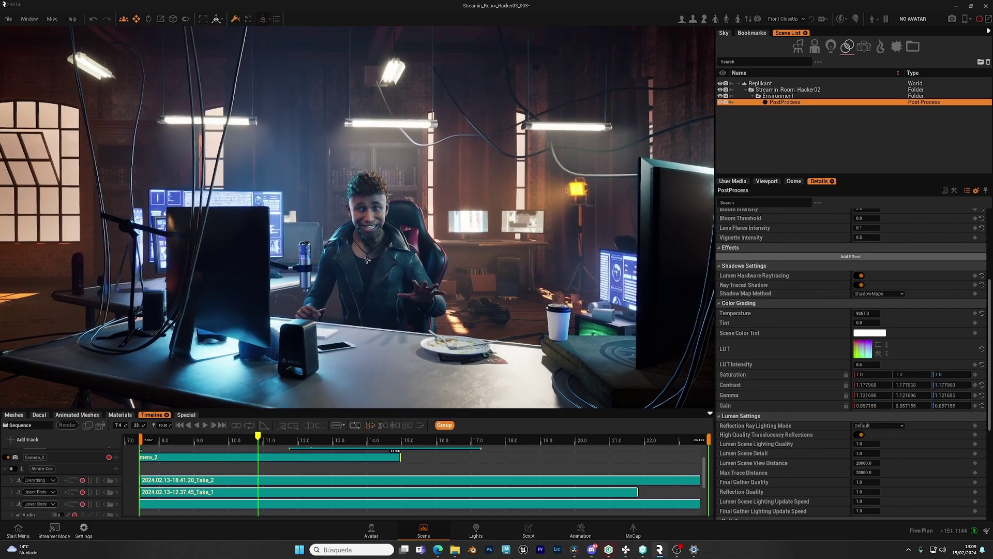
Step: Review the Lumen, Path Tracing and Tone Mapping settings of the PostProcess object while viewing the streamer's desk
scroll(815, 430, "down", 5)
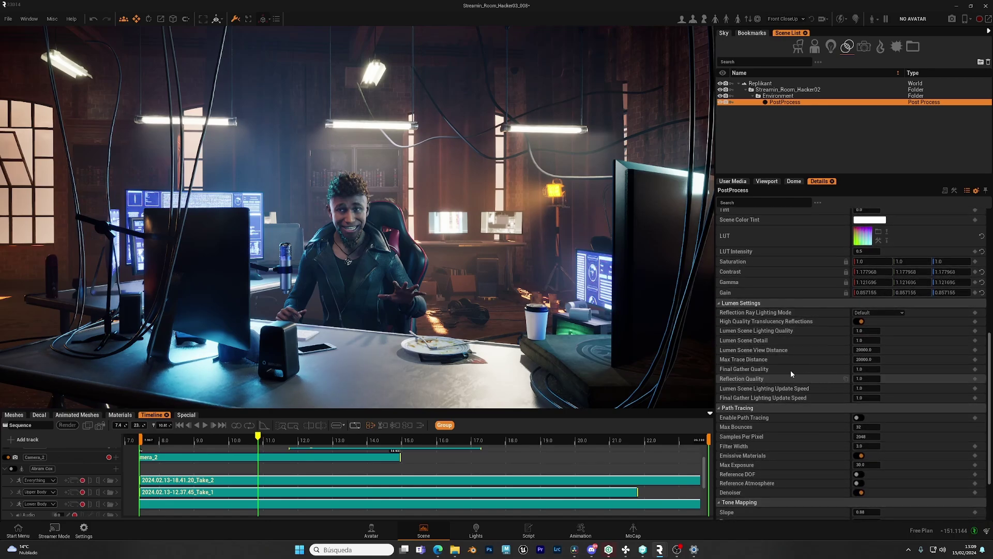
right_click_drag(485, 276, 487, 297)
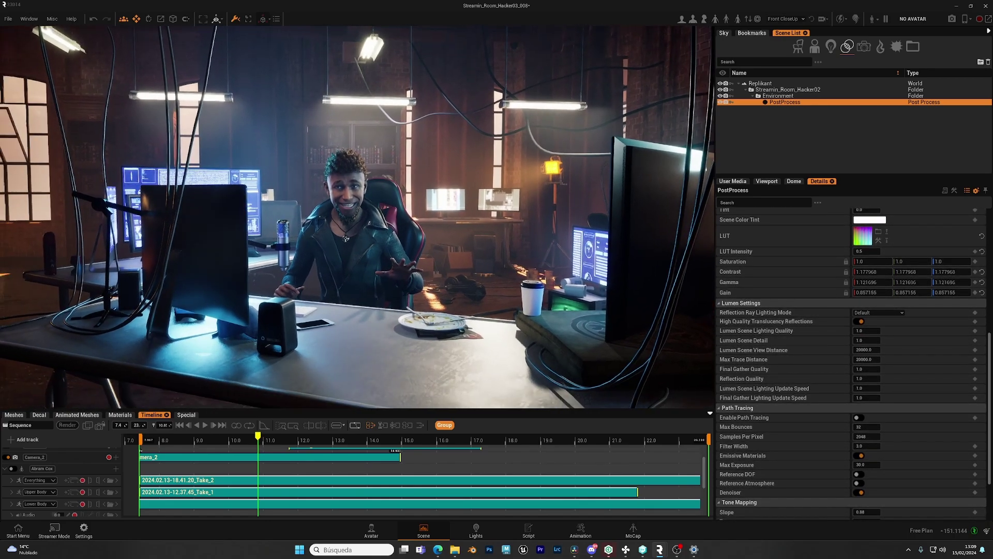
left_click(710, 346)
left_click(784, 102)
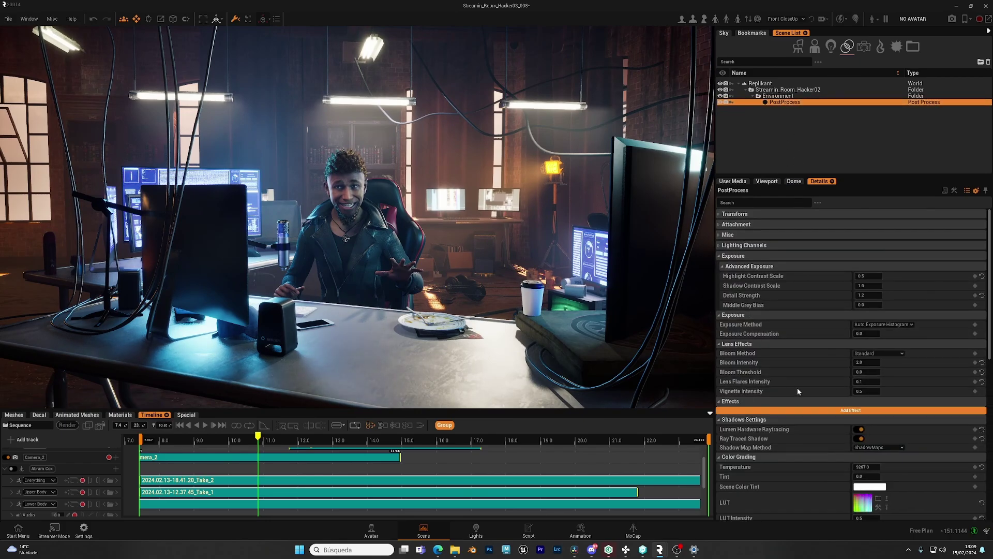
scroll(791, 414, "down", 5)
scroll(797, 423, "down", 2)
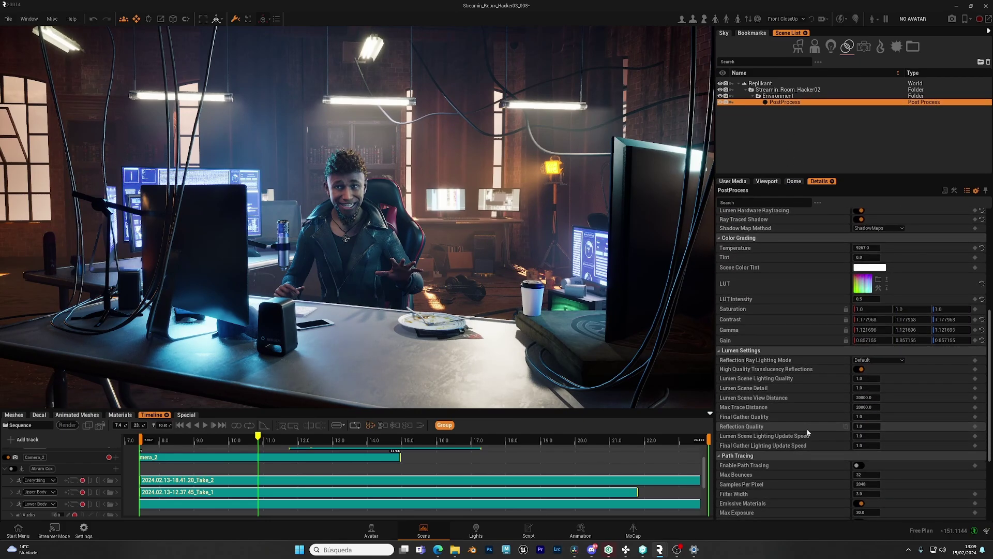
right_click_drag(517, 269, 487, 256)
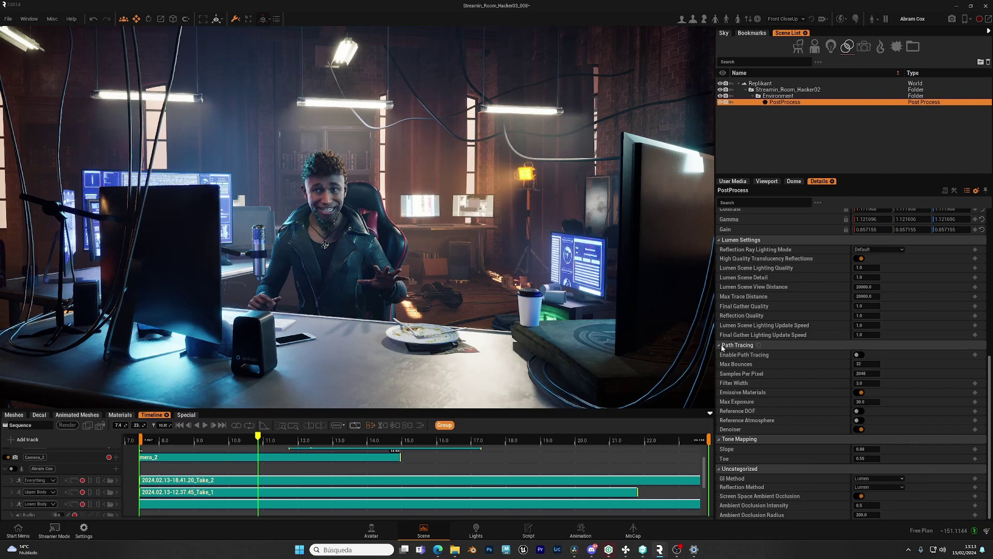
left_click_drag(716, 350, 713, 350)
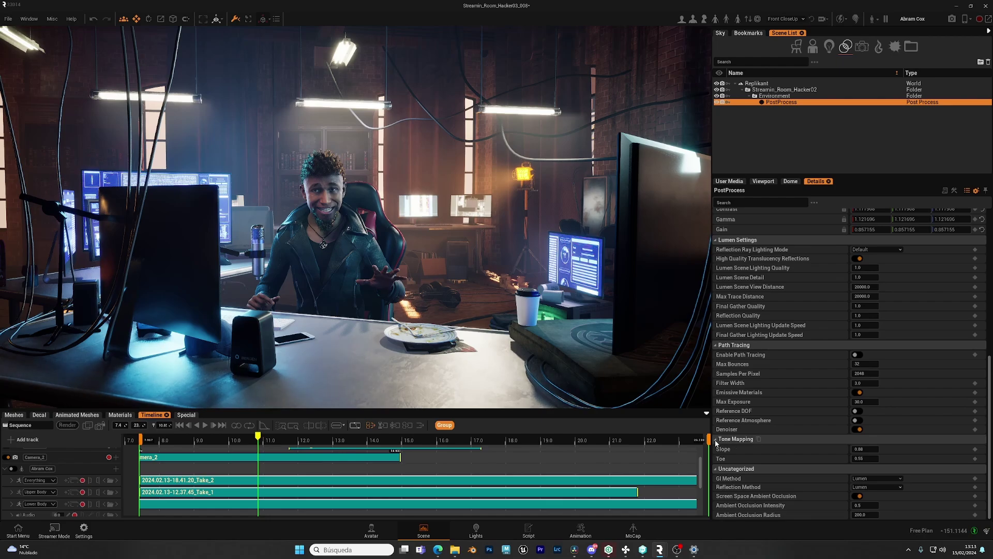
right_click_drag(467, 309, 429, 301)
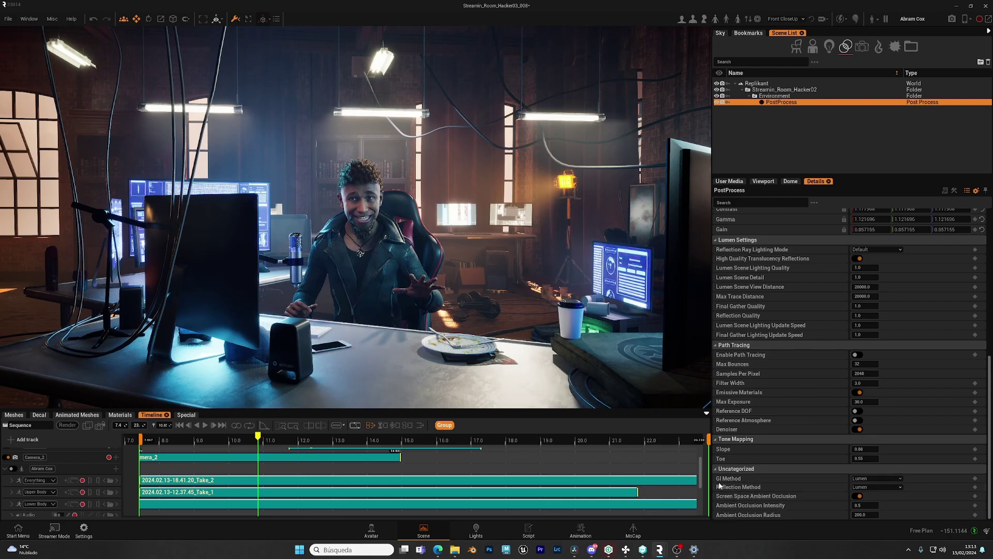
Step: Check the available GI Method options and the remaining Uncategorized settings of the PostProcess object
left_click(892, 479)
left_click(895, 479)
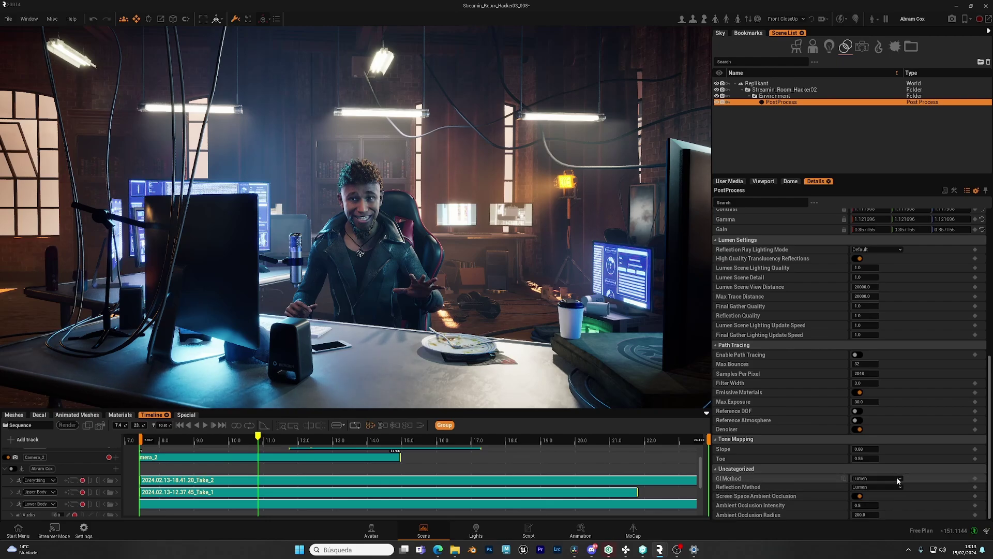
left_click(897, 479)
left_click(919, 471)
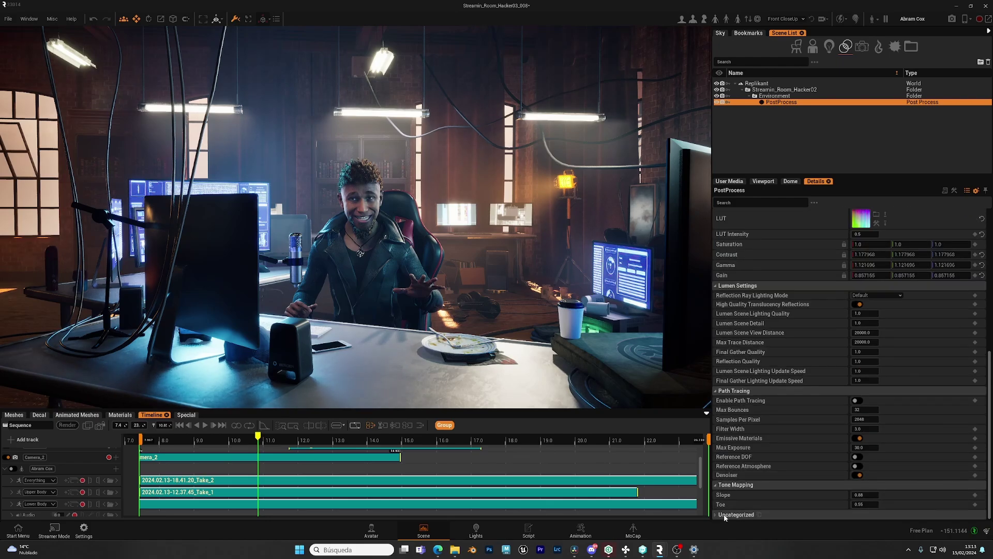
scroll(827, 502, "down", 2)
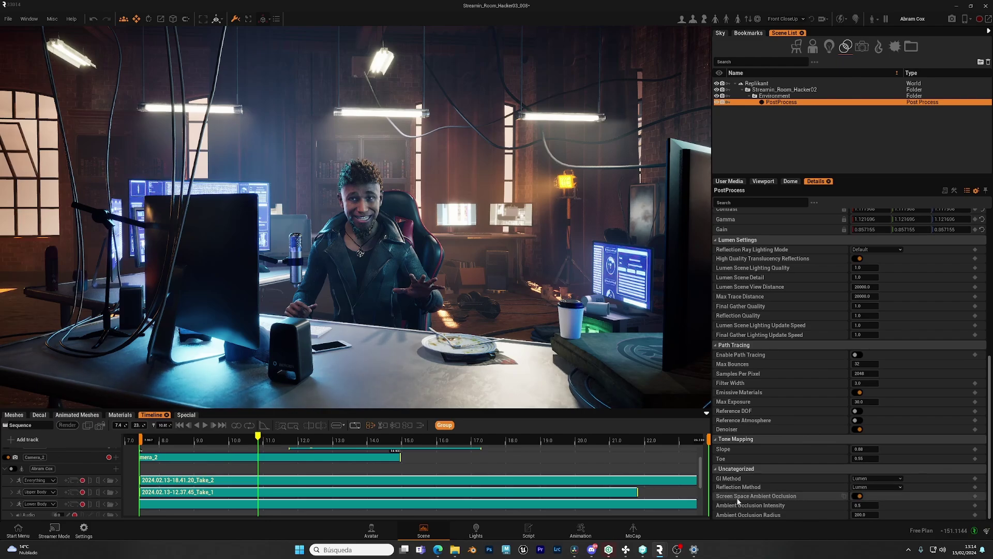
Step: Switch Screen Space Ambient Occlusion off and back on twice to compare its effect on the scene
left_click(860, 496)
left_click(859, 496)
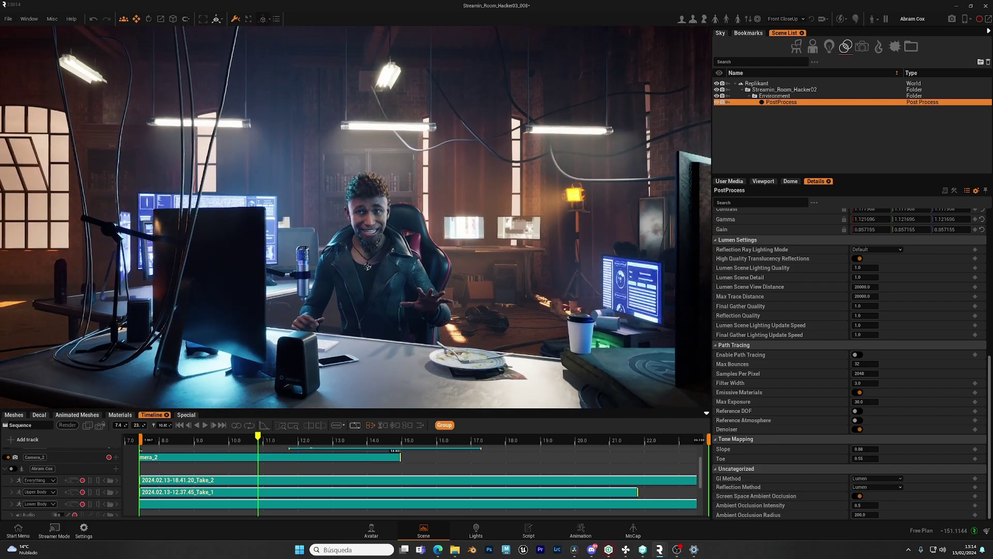
left_click(859, 496)
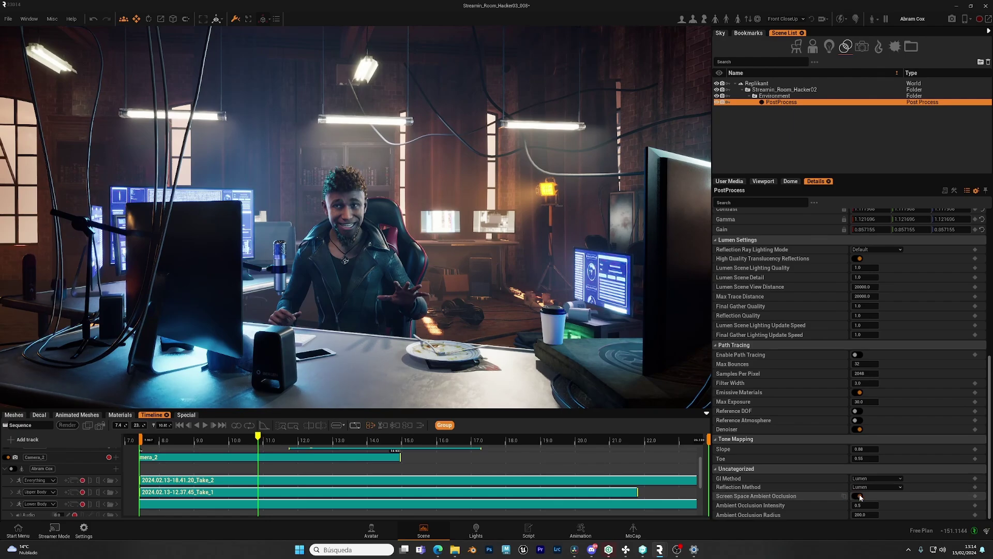
left_click(859, 496)
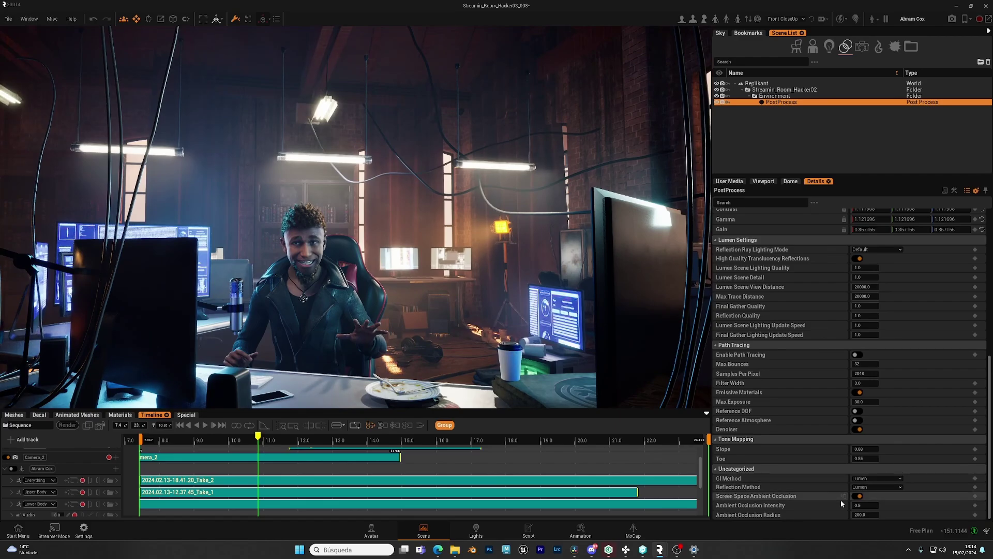
Step: Turn off Screen Space Ambient Occlusion and inspect the streamer's desk from different camera angles
left_click(858, 495)
right_click_drag(476, 310, 513, 300)
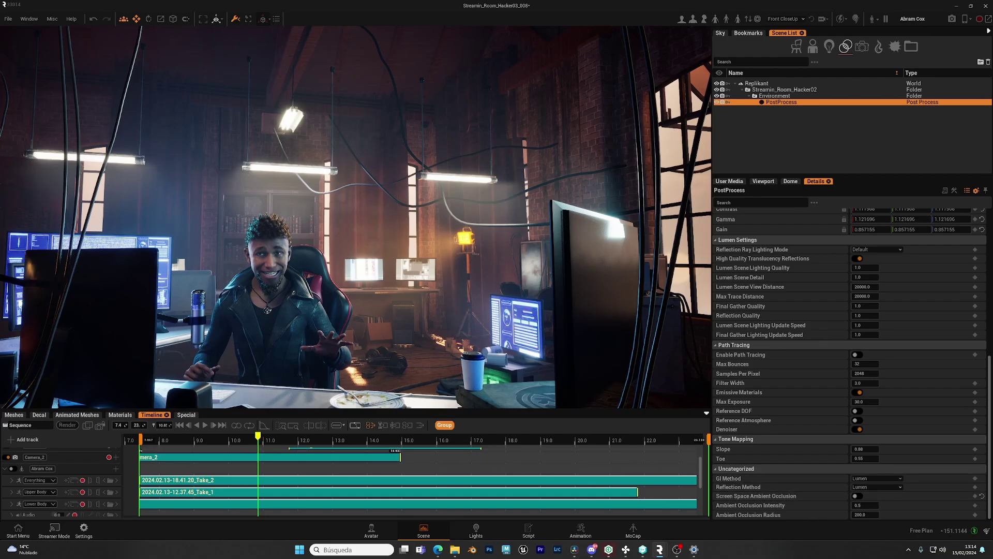
right_click_drag(486, 289, 455, 314)
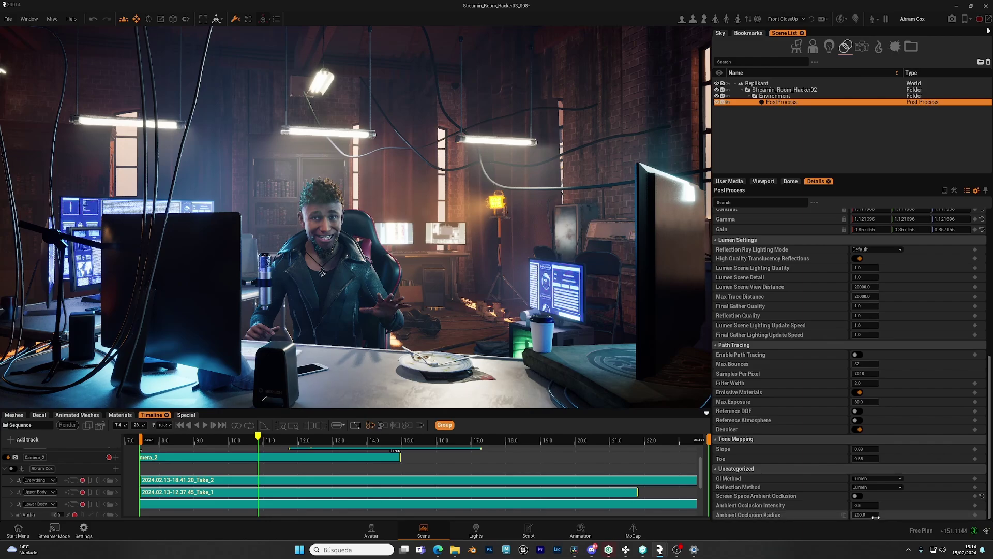
right_click_drag(486, 290, 466, 275)
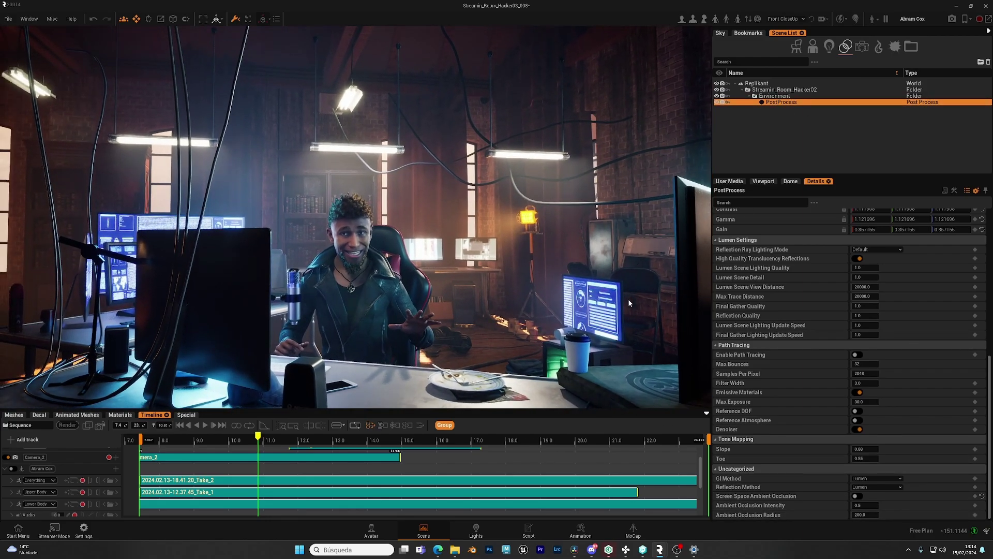
scroll(818, 410, "up", 10)
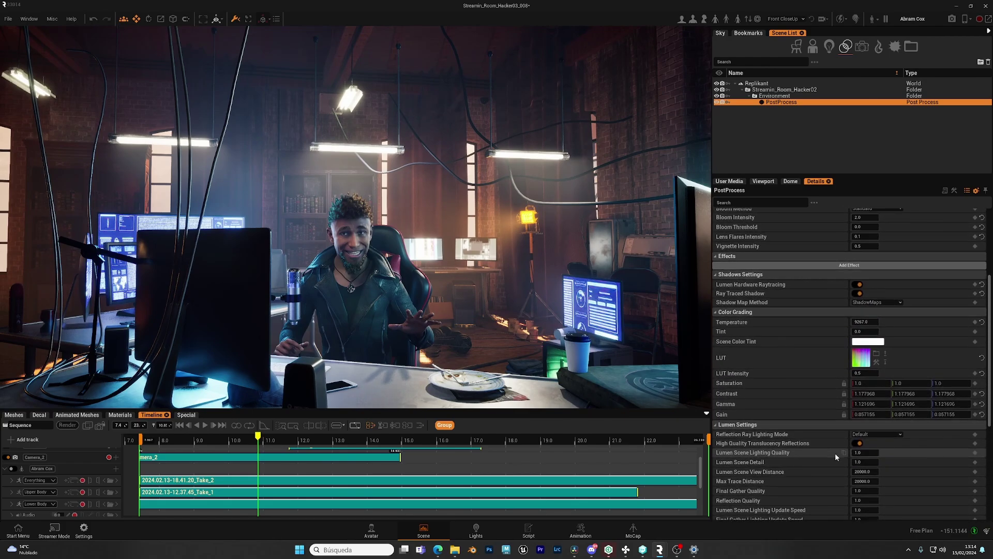
scroll(836, 453, "up", 3)
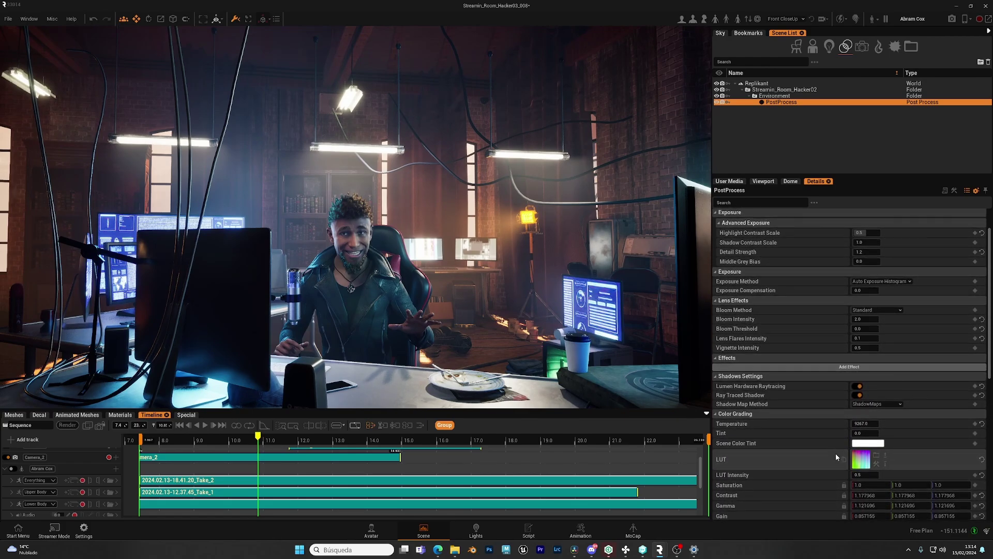